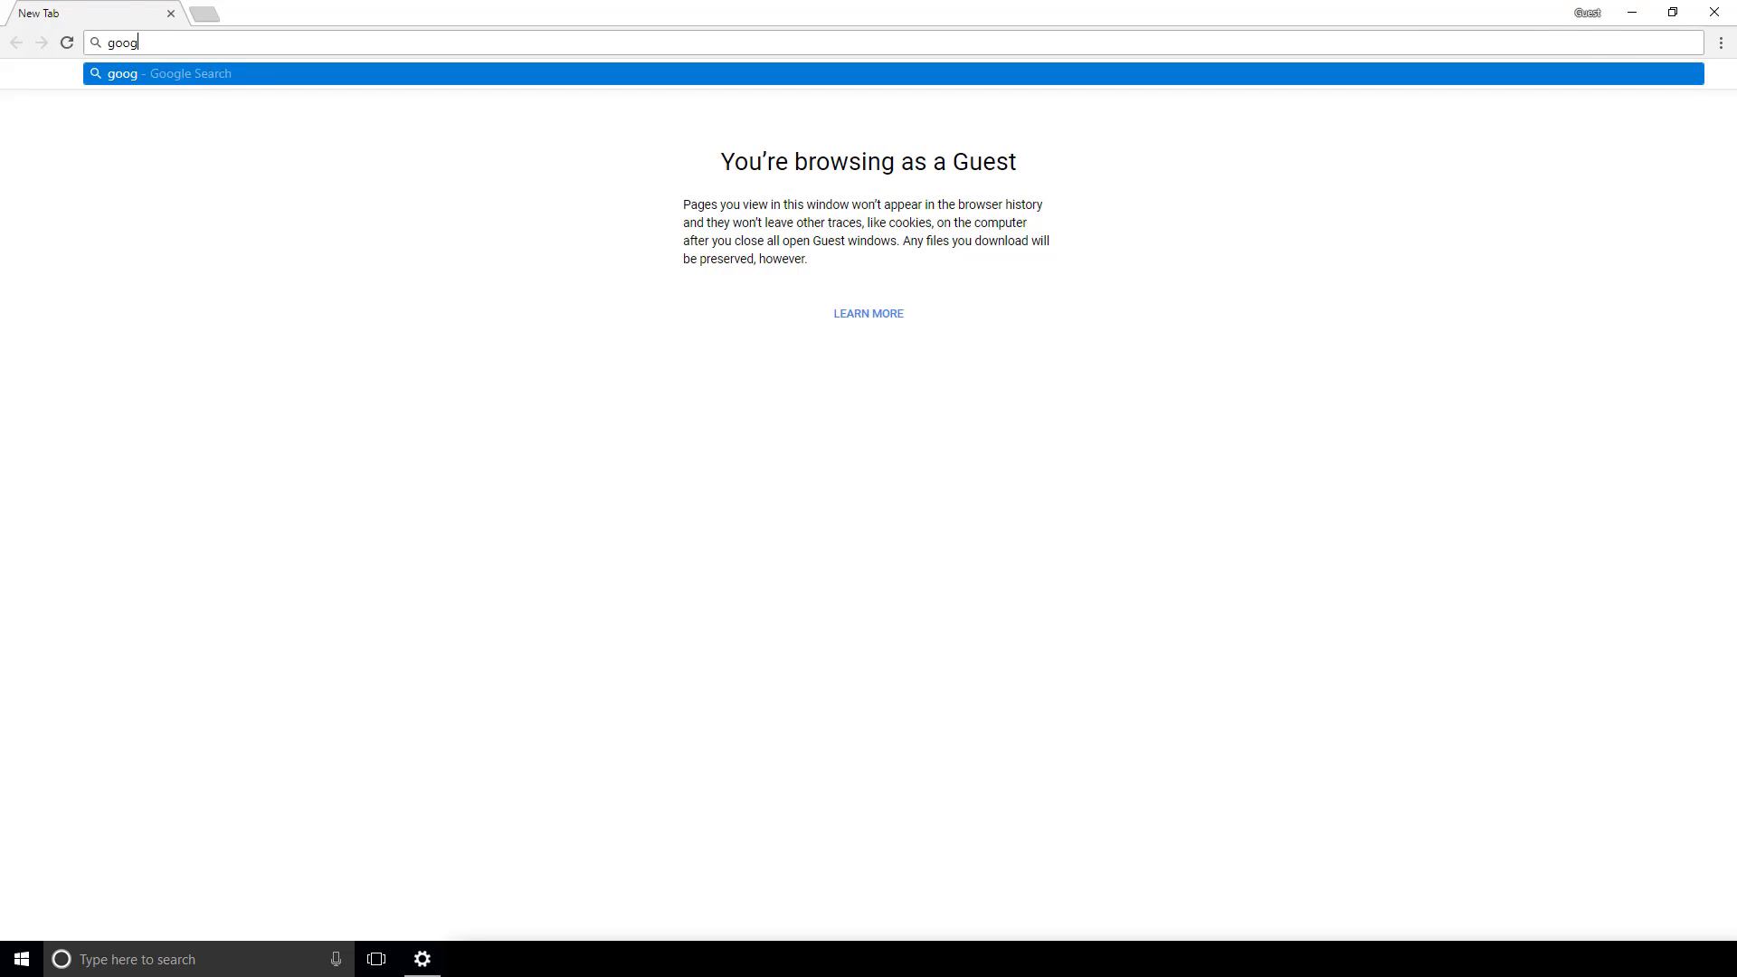
text(le.com)
- Load google.com and evaluate document in the DevTools console, expanding its HTML tree
key(Return)
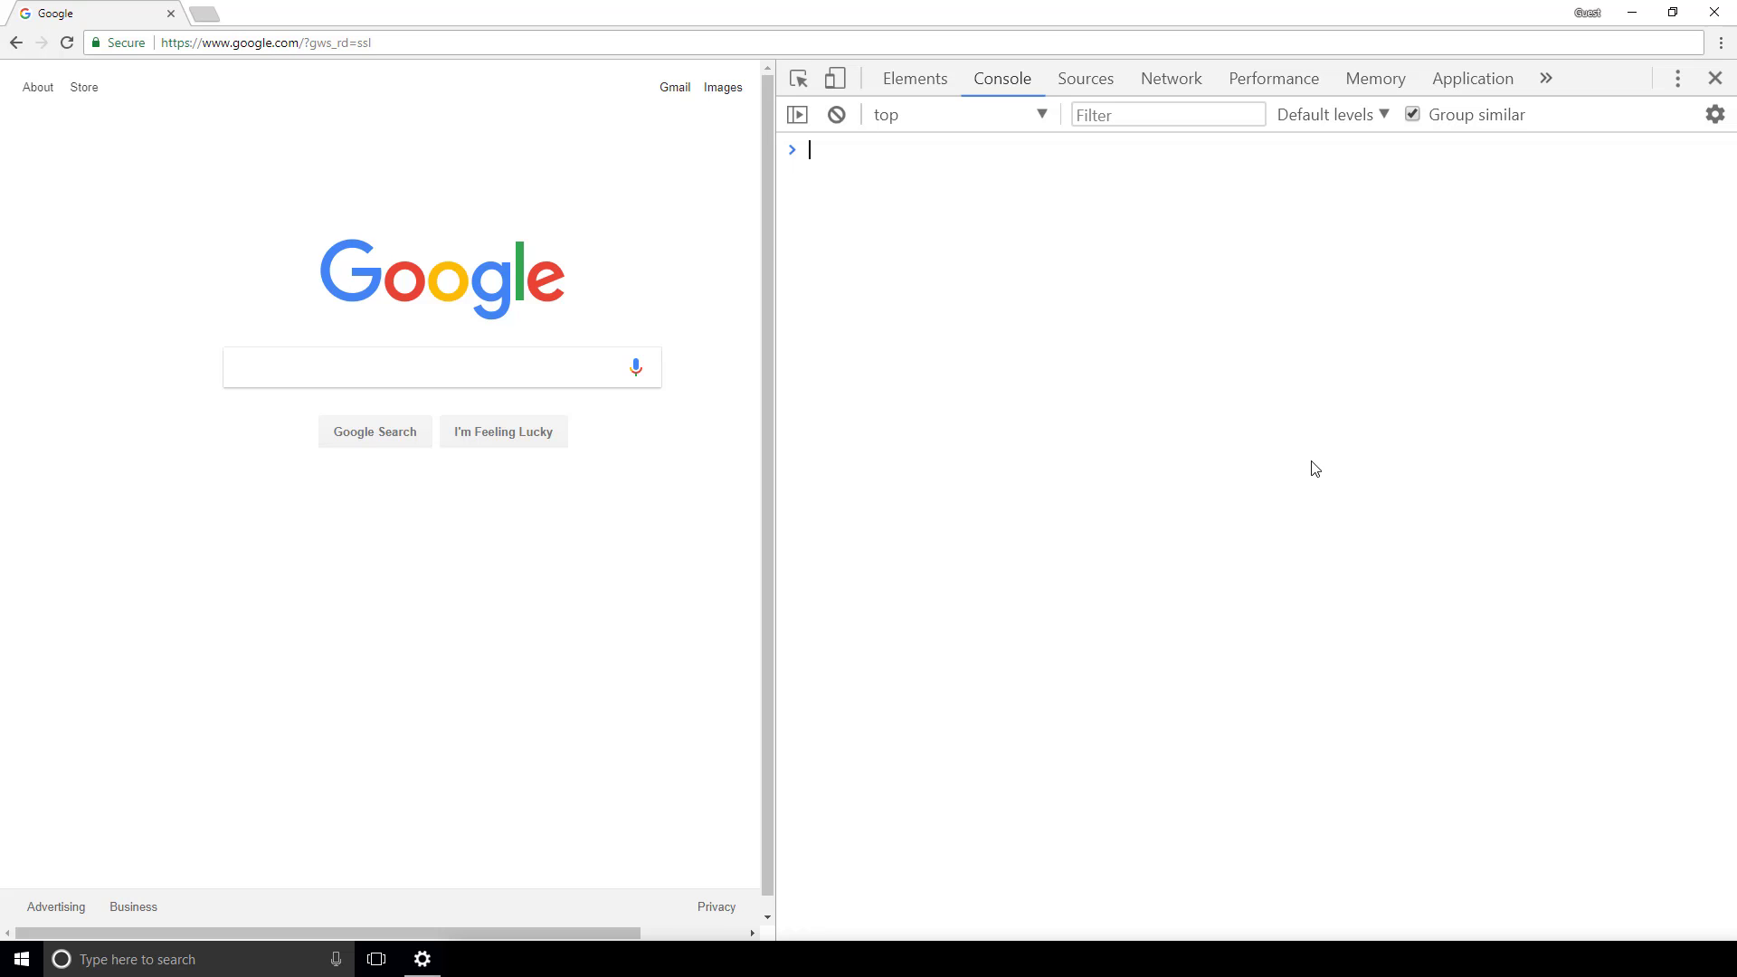
text(document)
key(Return)
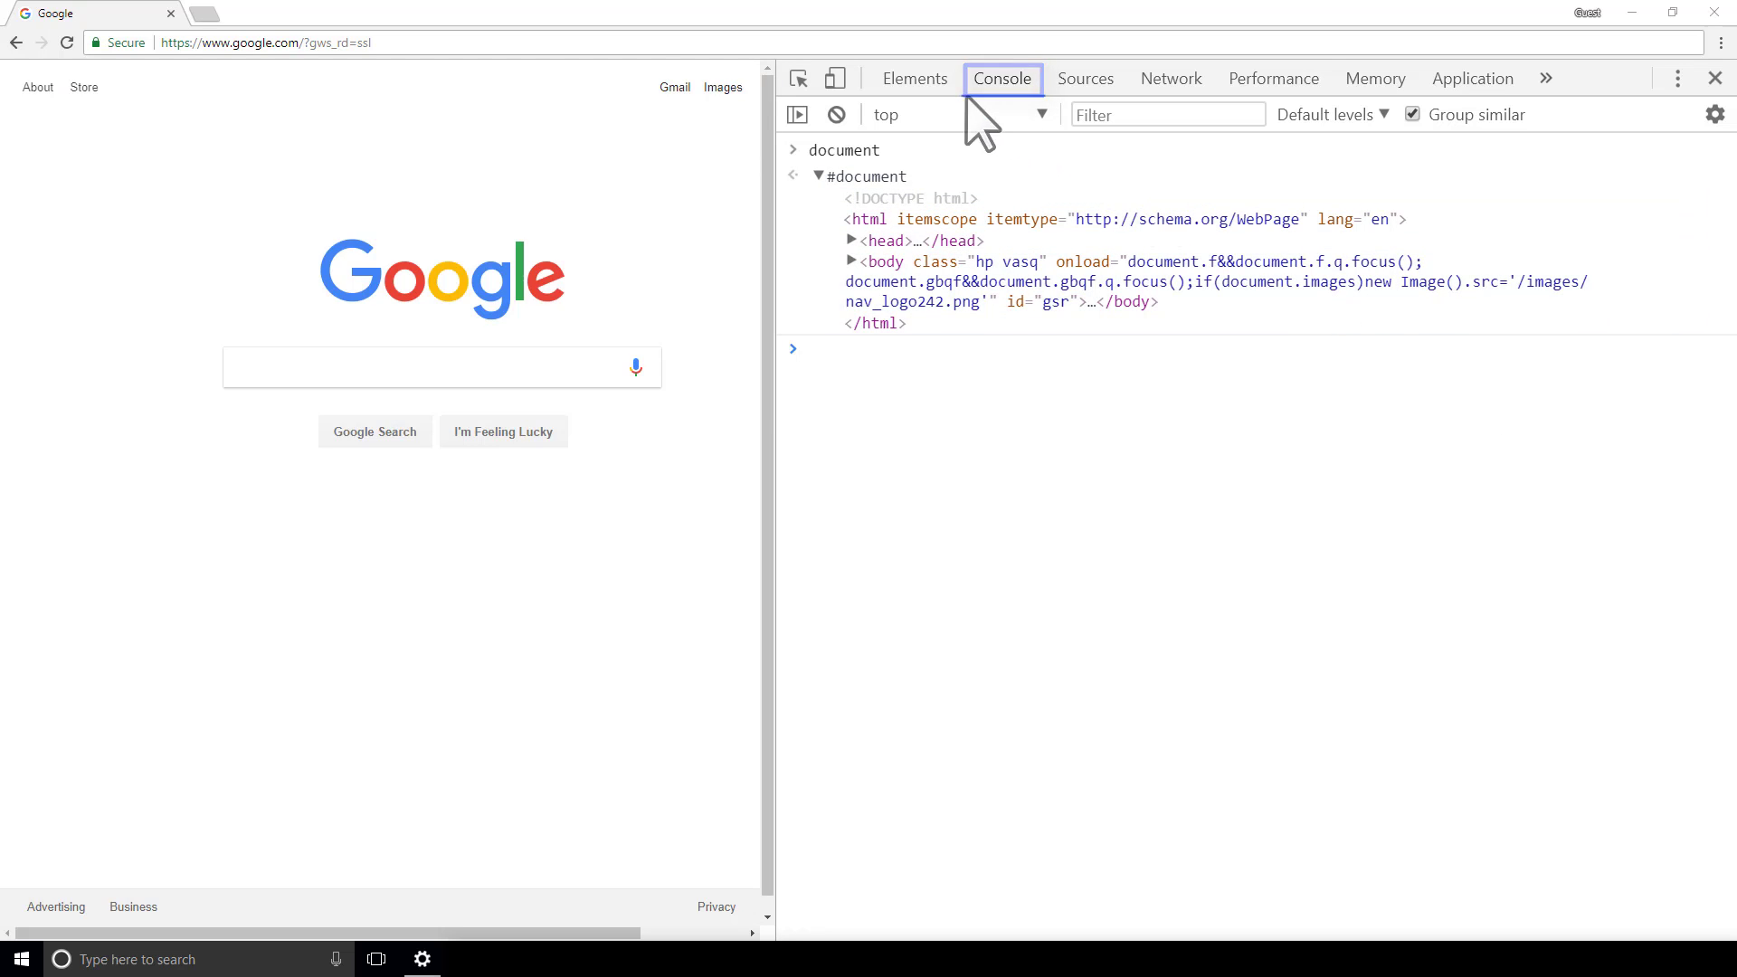
- Glance at the Elements panel, return to the Console, and focus Google's search box
click(933, 85)
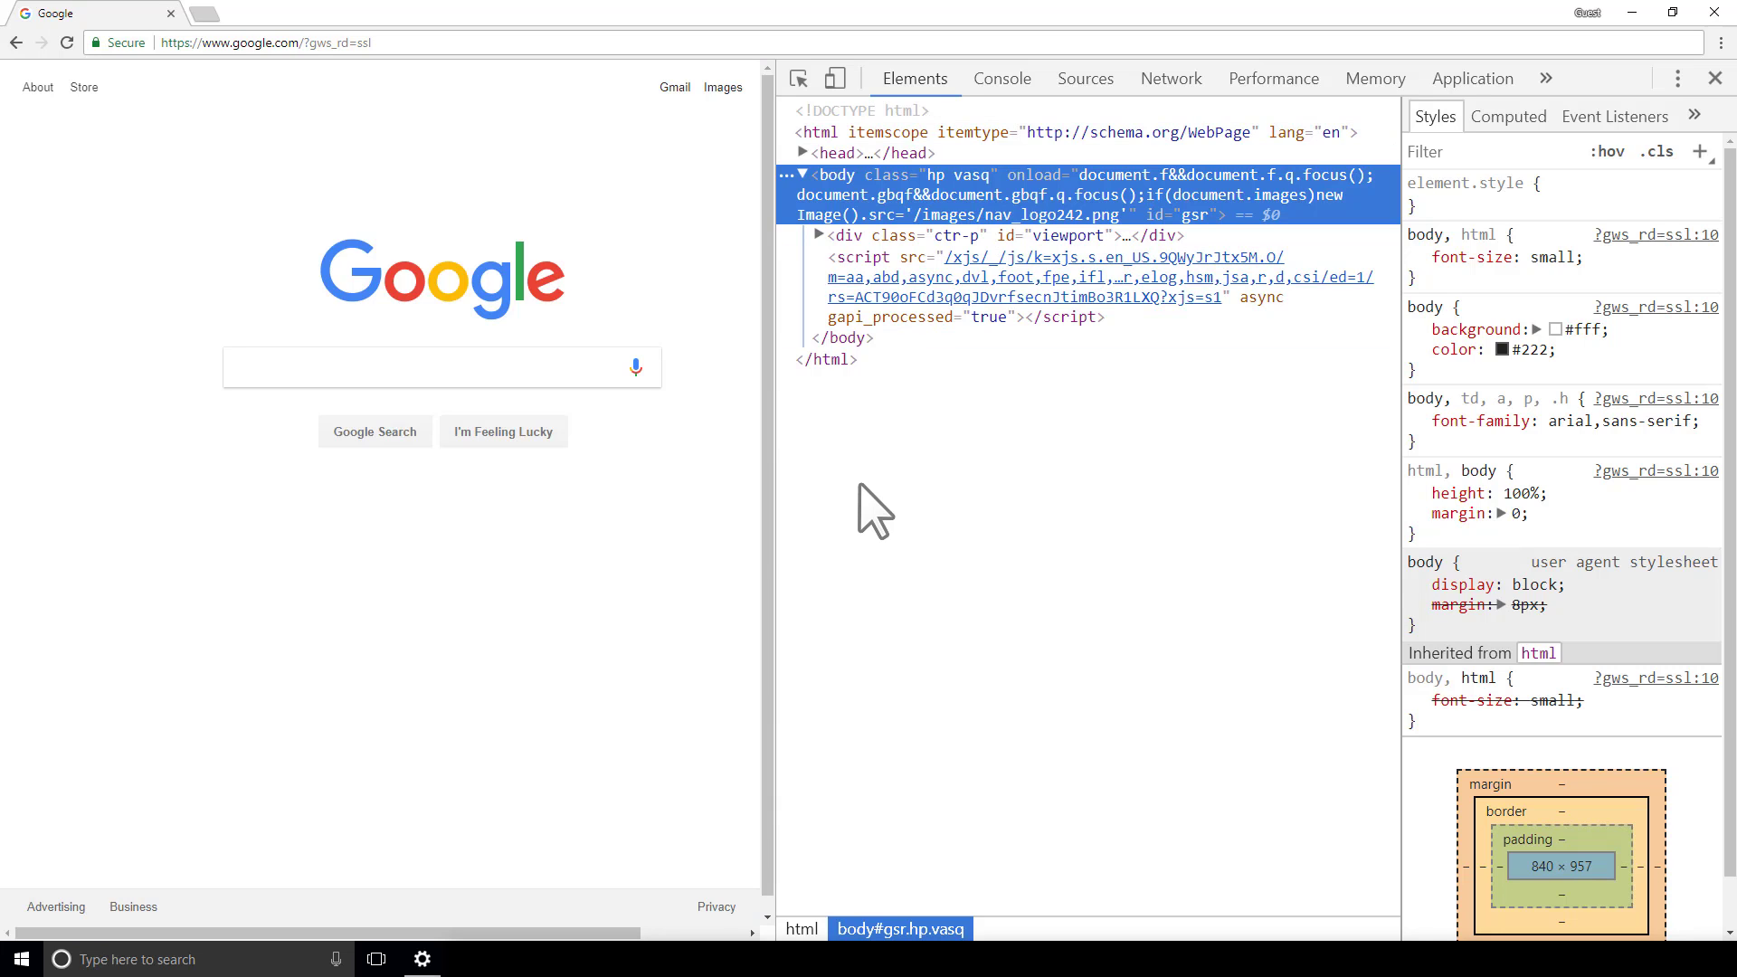
key(ctrl+shift+j)
text(document)
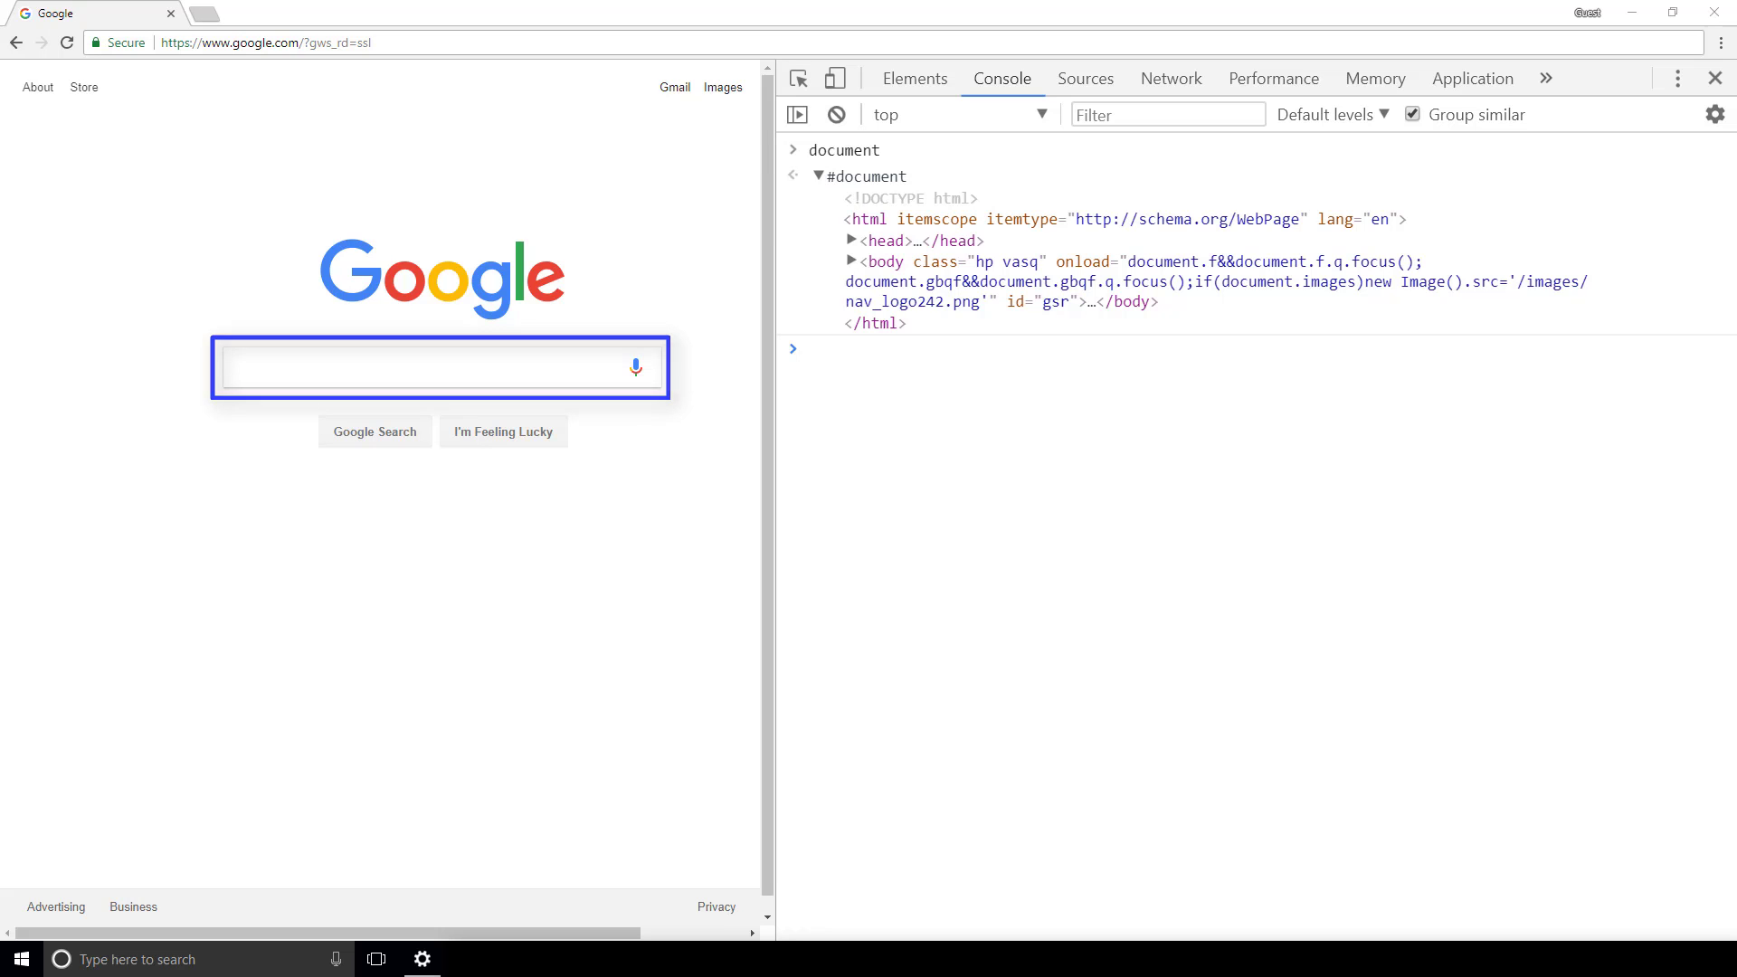
click(269, 376)
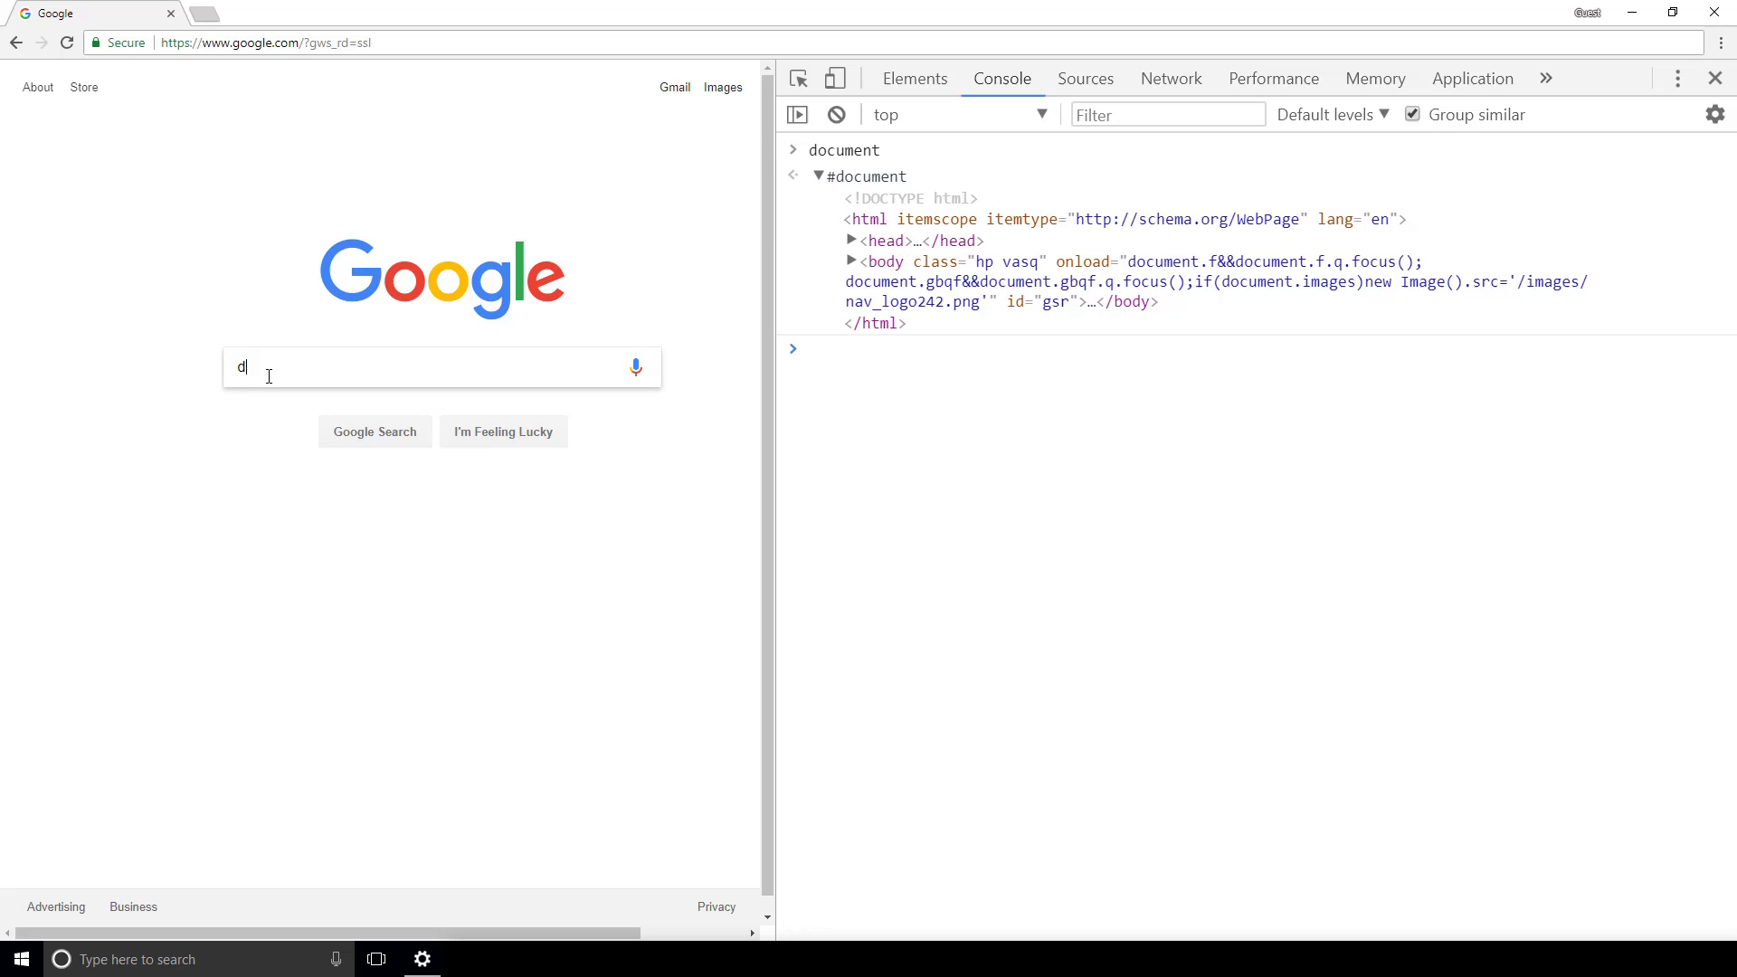
text(deeplizard)
- Type deeplizard in Google's search box and enter document.getElementById at the console prompt
click(1008, 529)
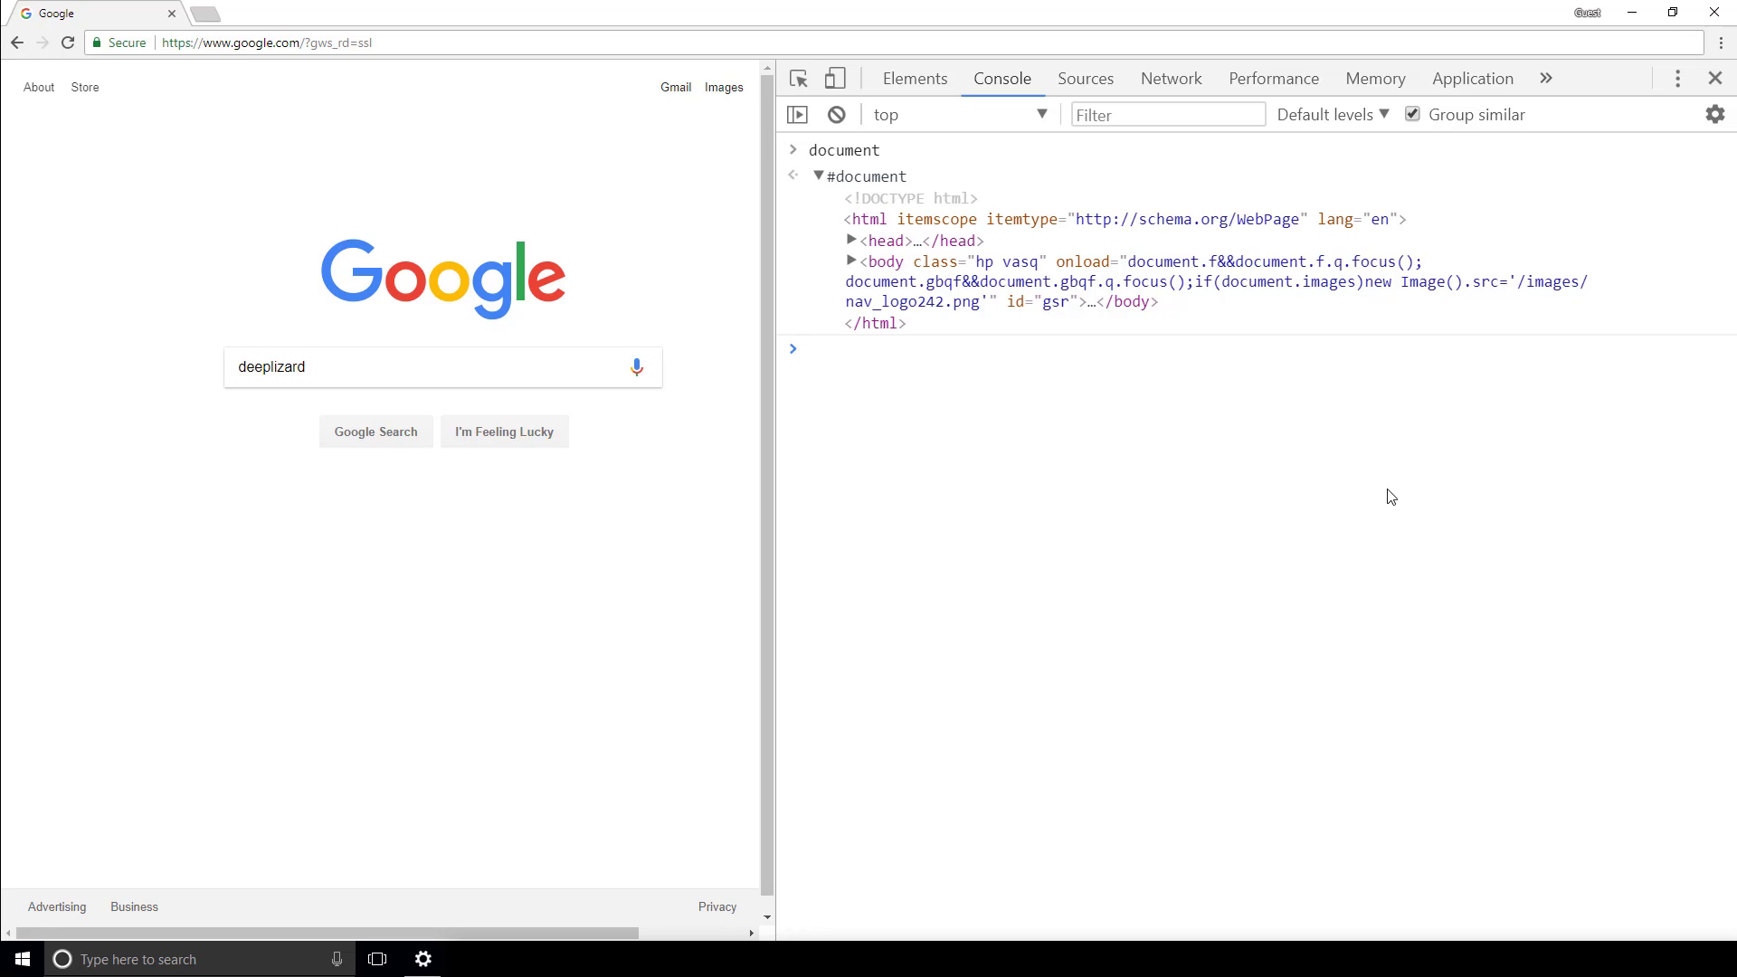
text(document)
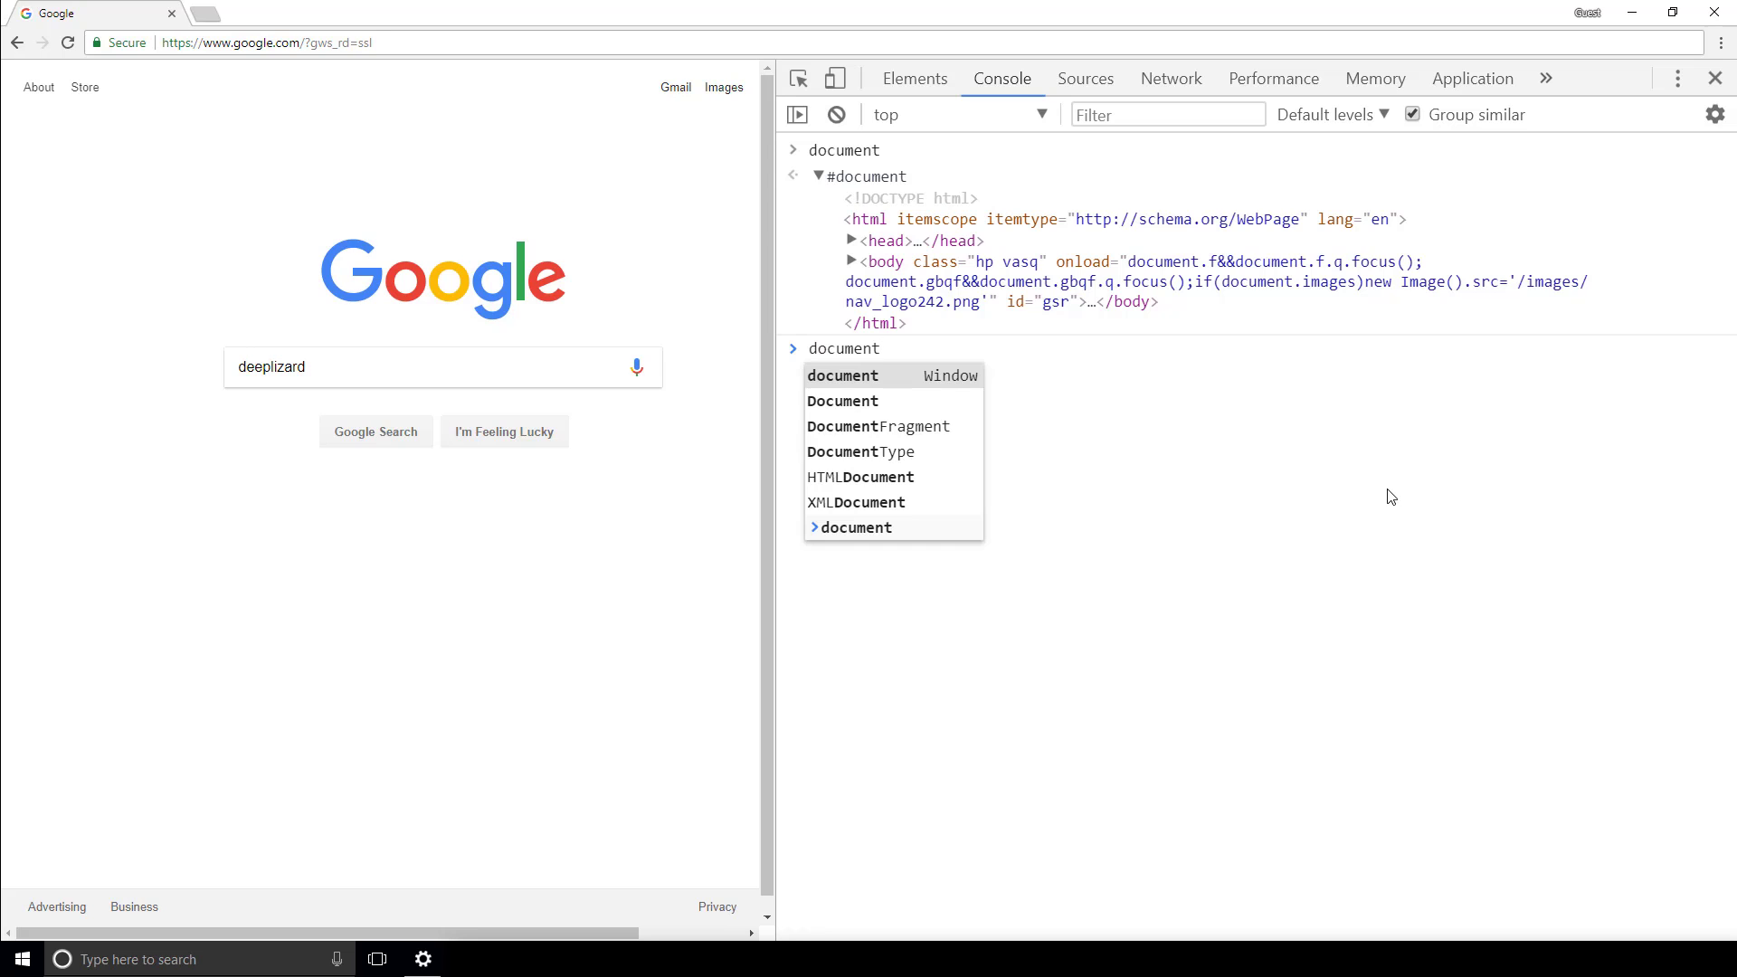
text(.)
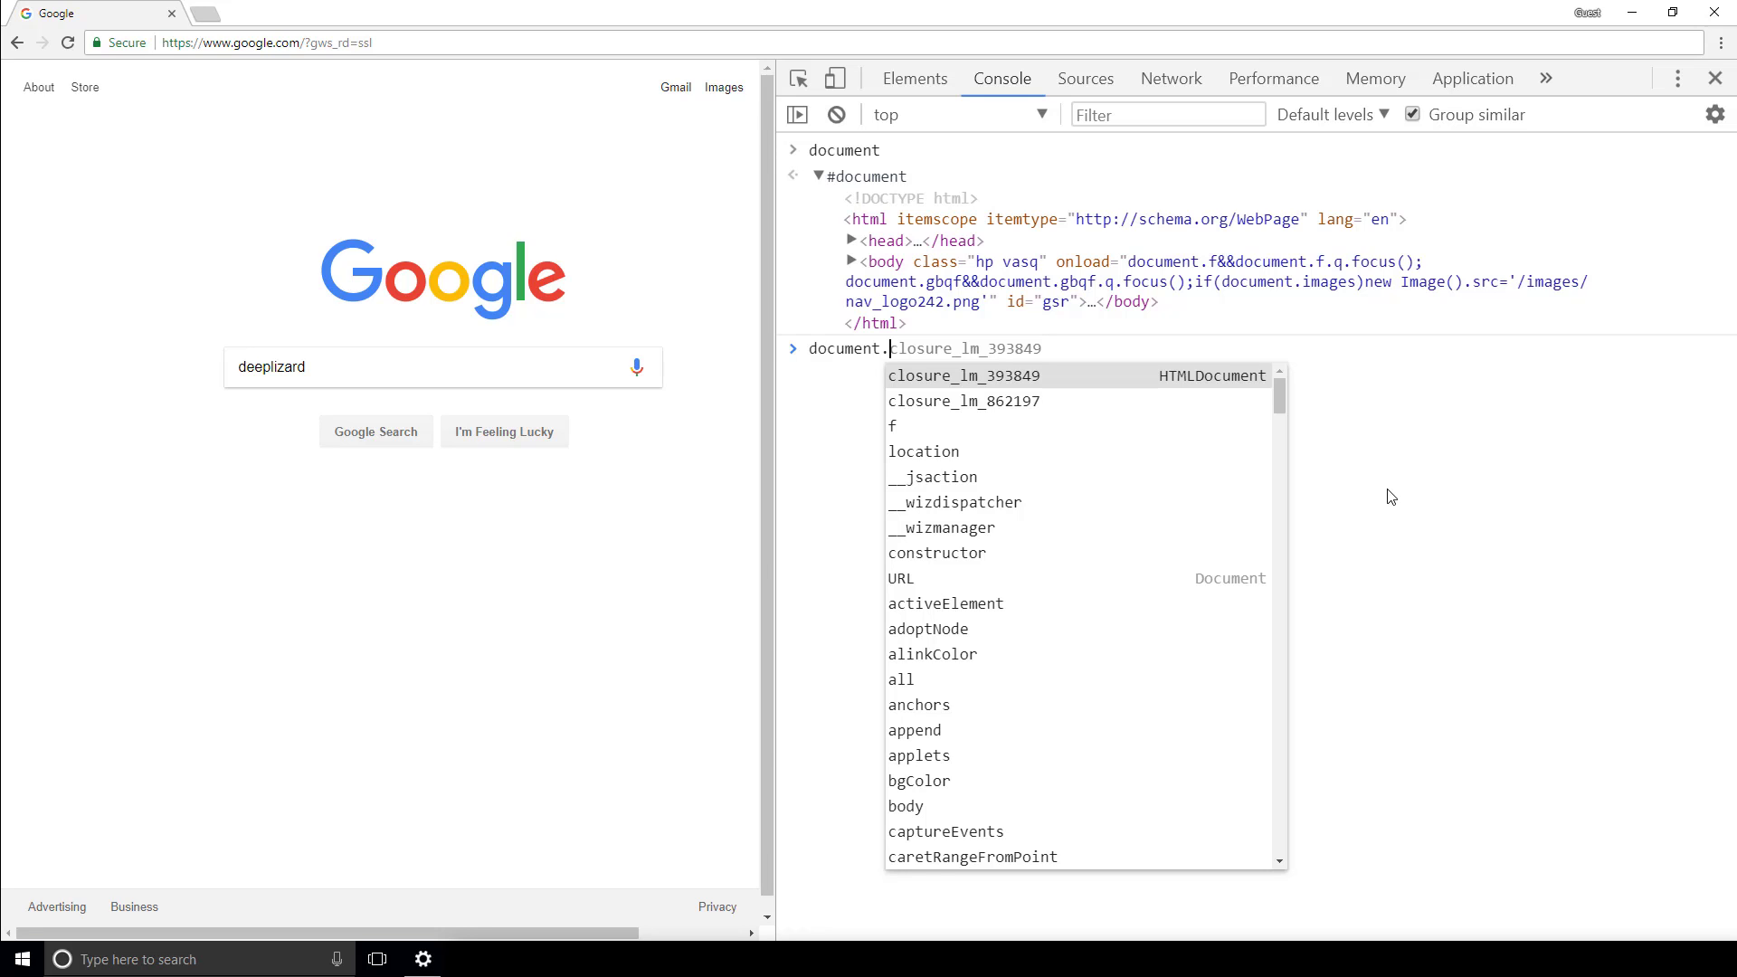
text(g)
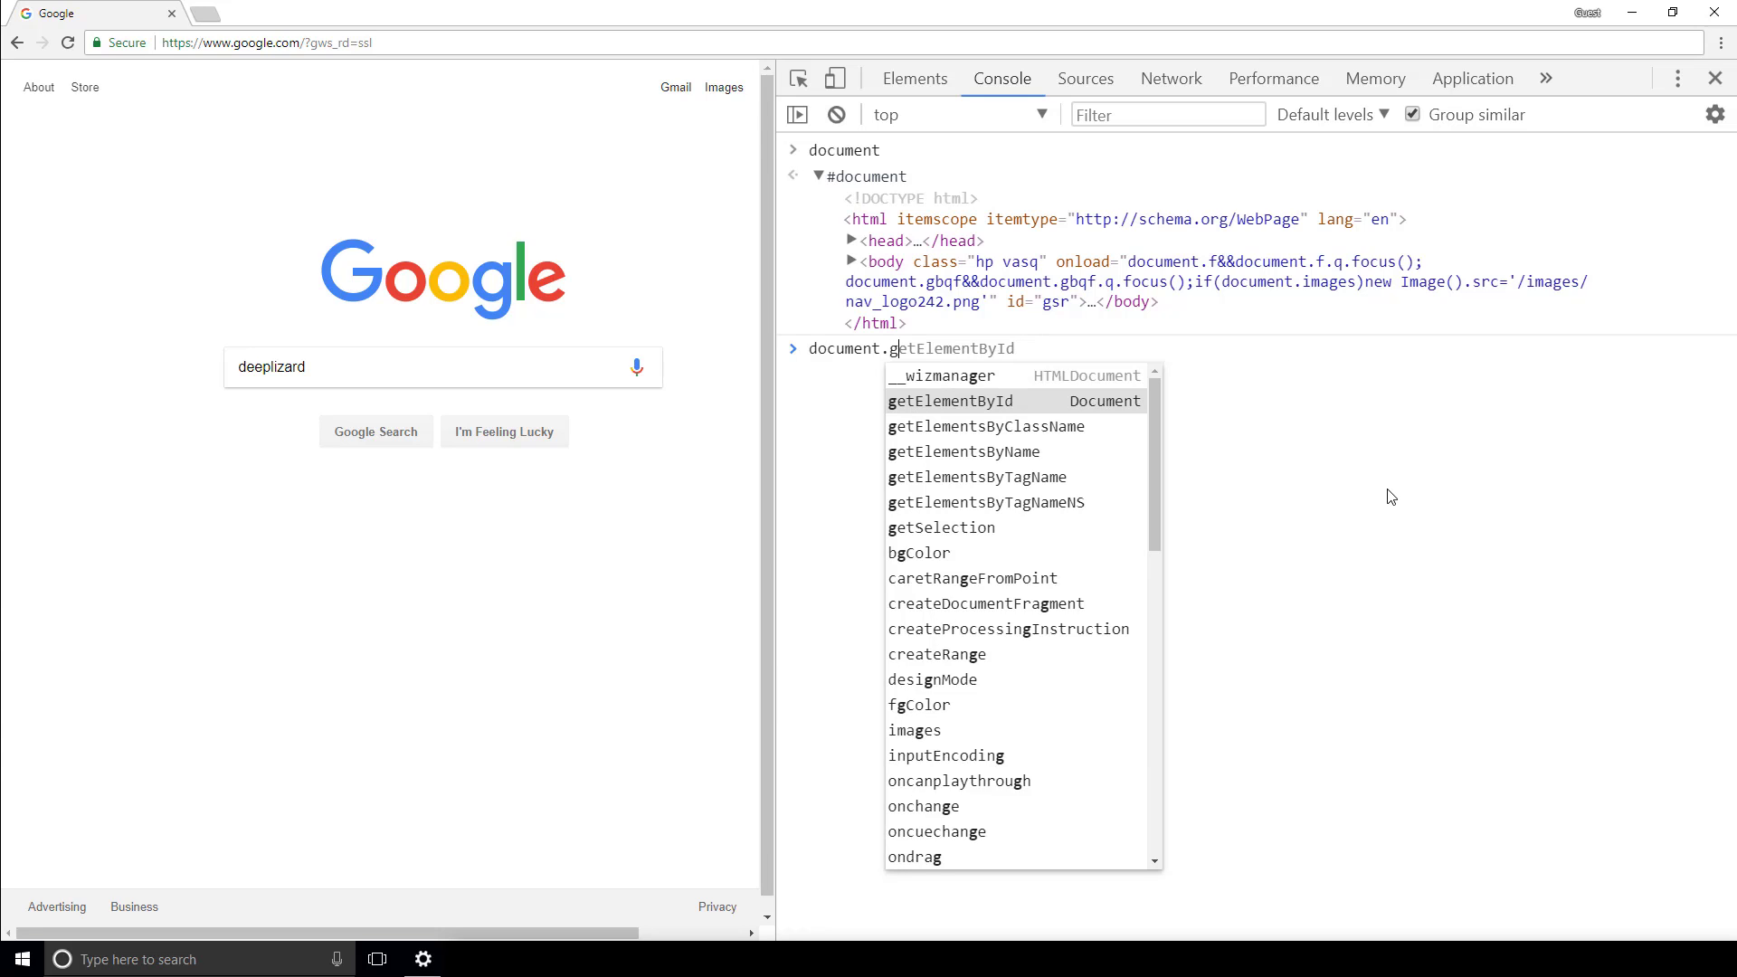
text(et)
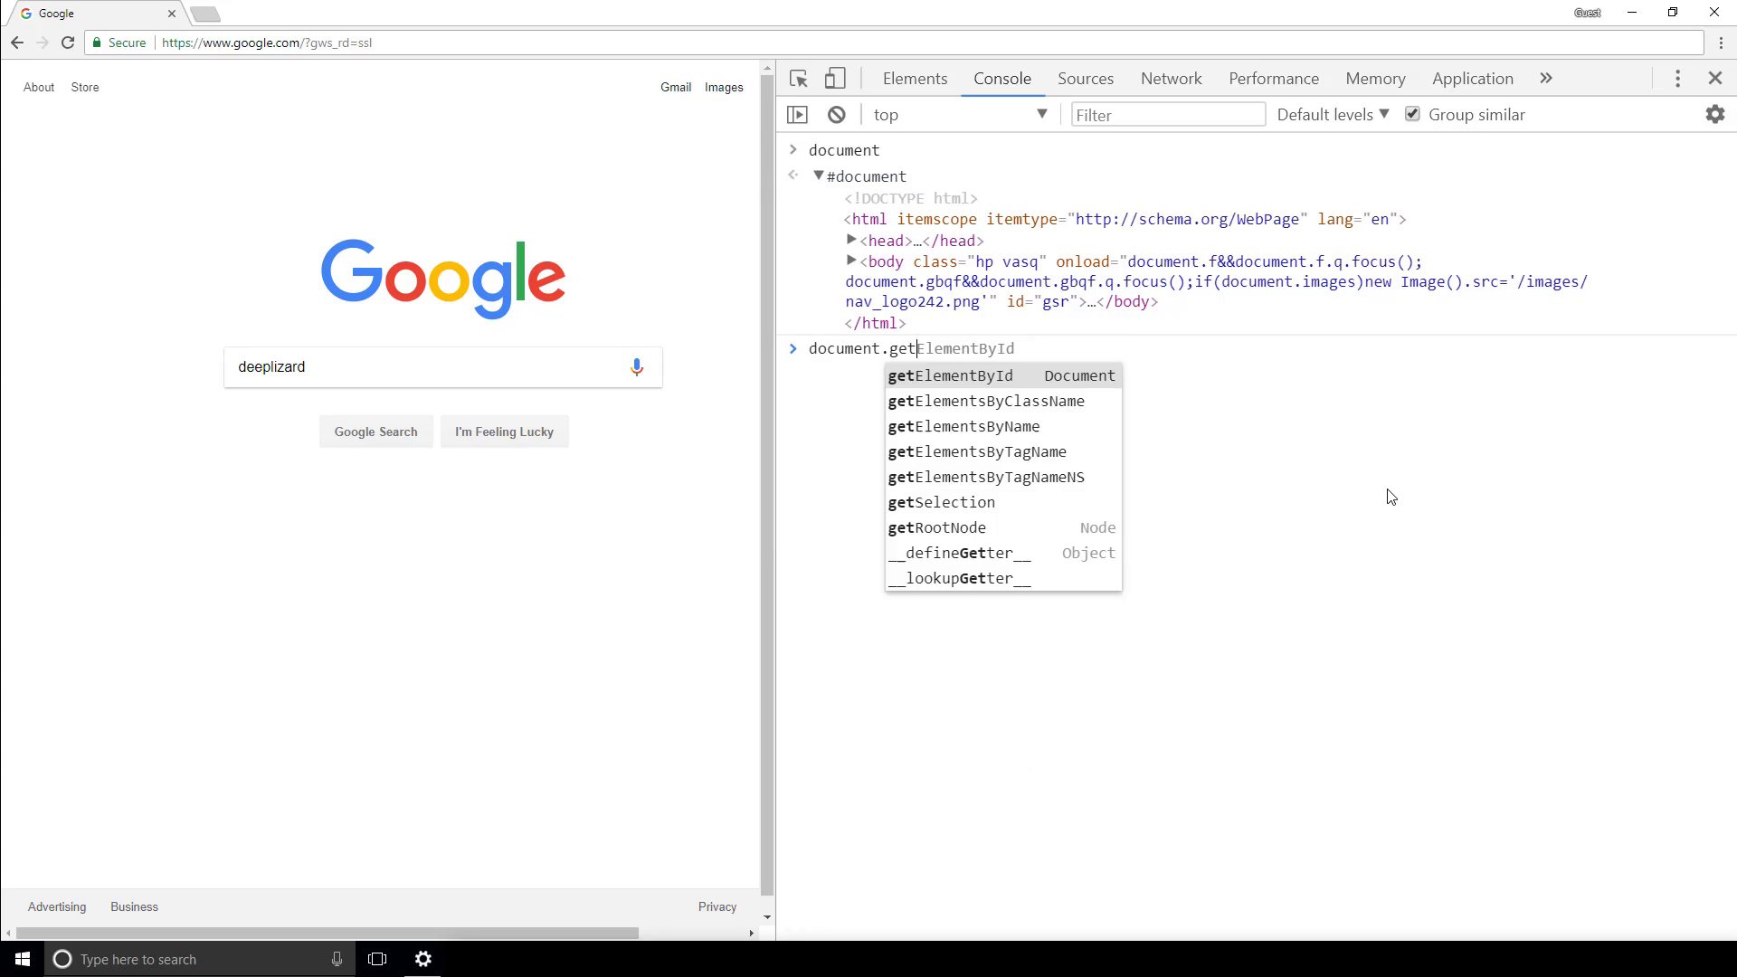
key(Tab)
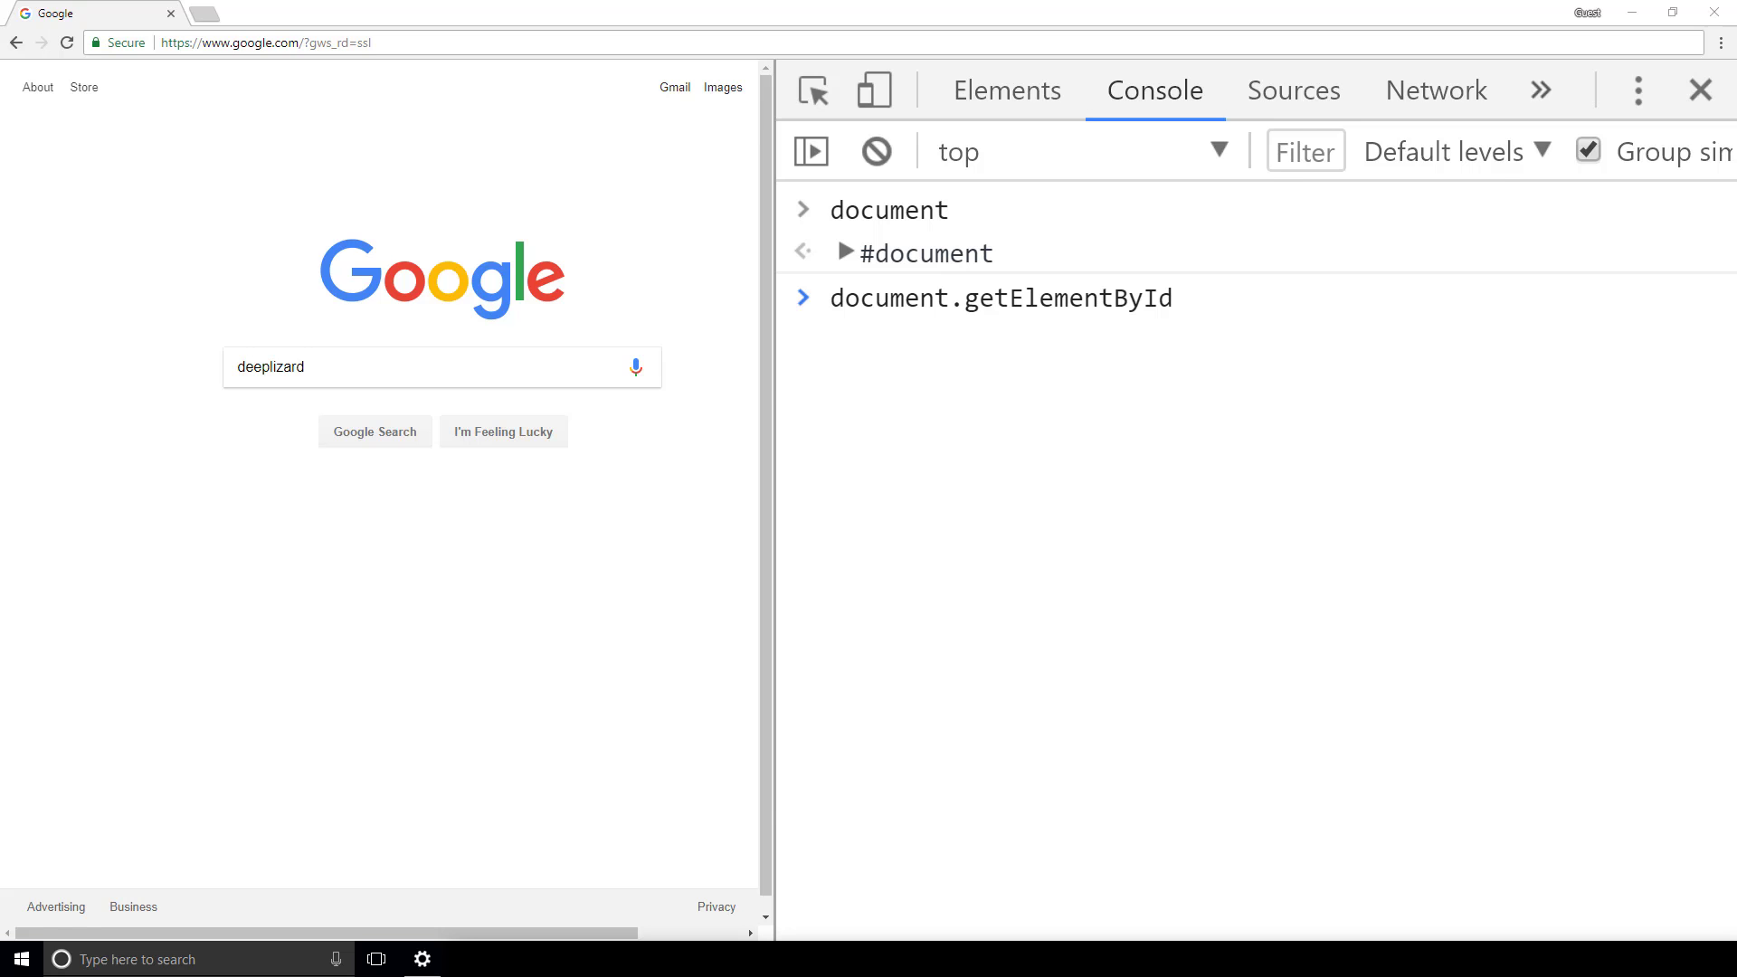
- Inspect Google's search box in the Elements panel and copy its id, lst-ib
click(1006, 89)
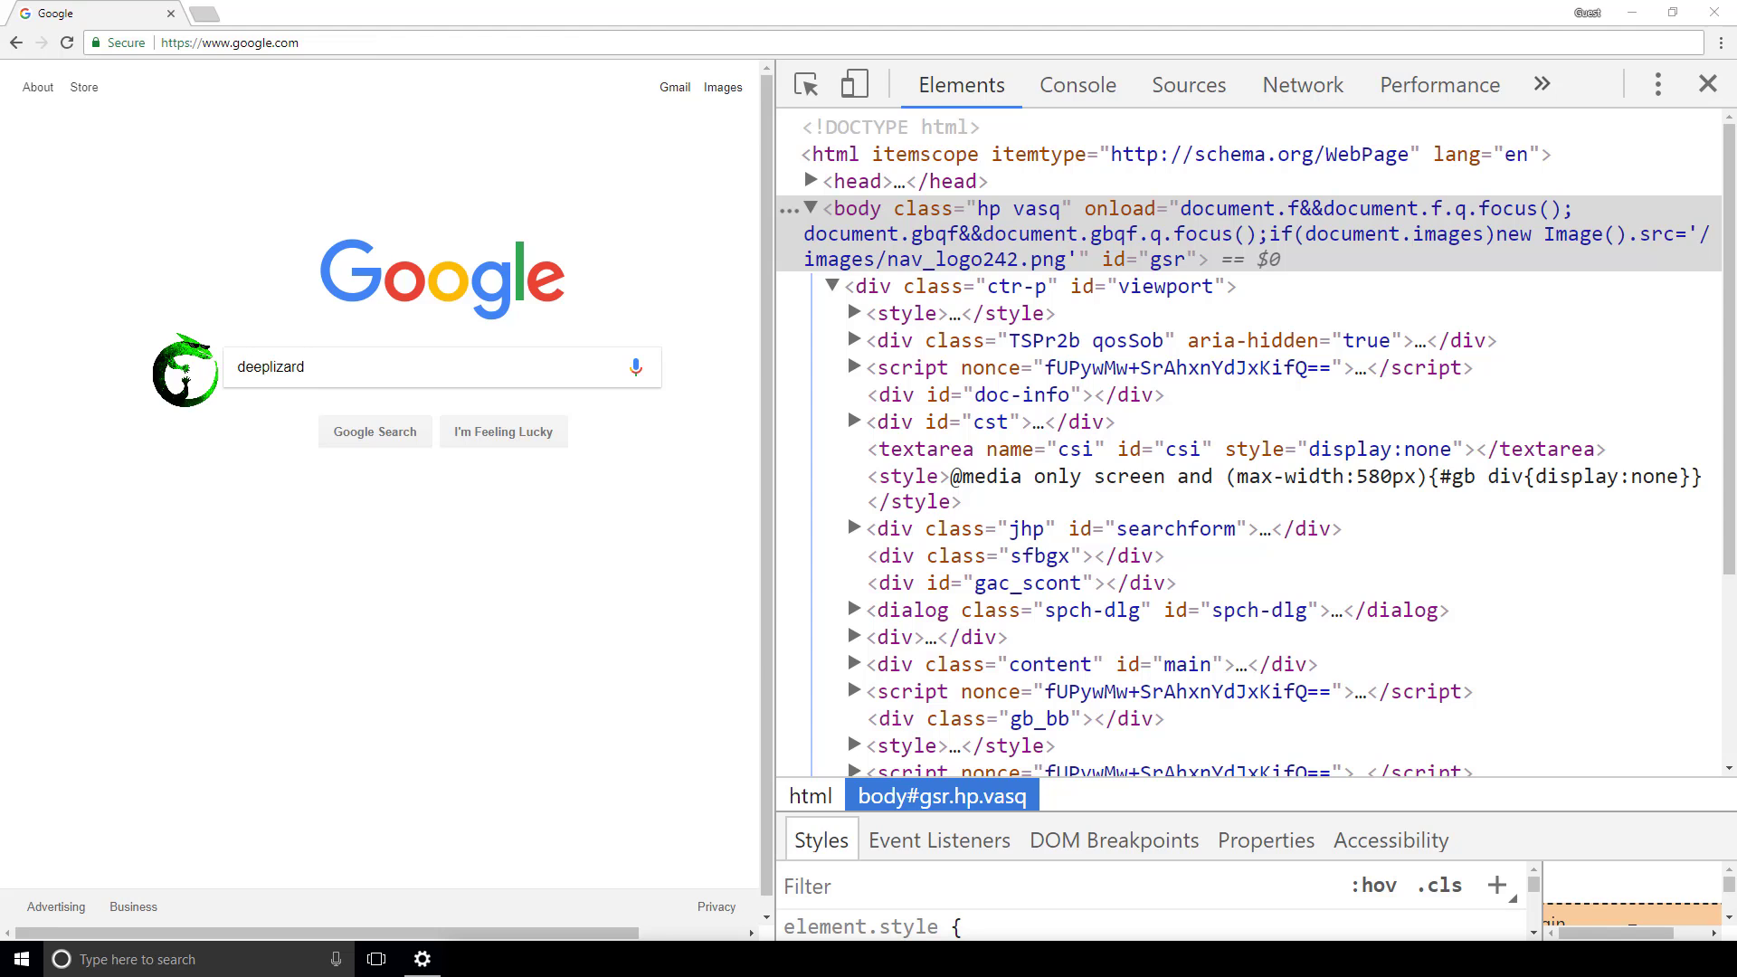
right_click(567, 374)
click(610, 620)
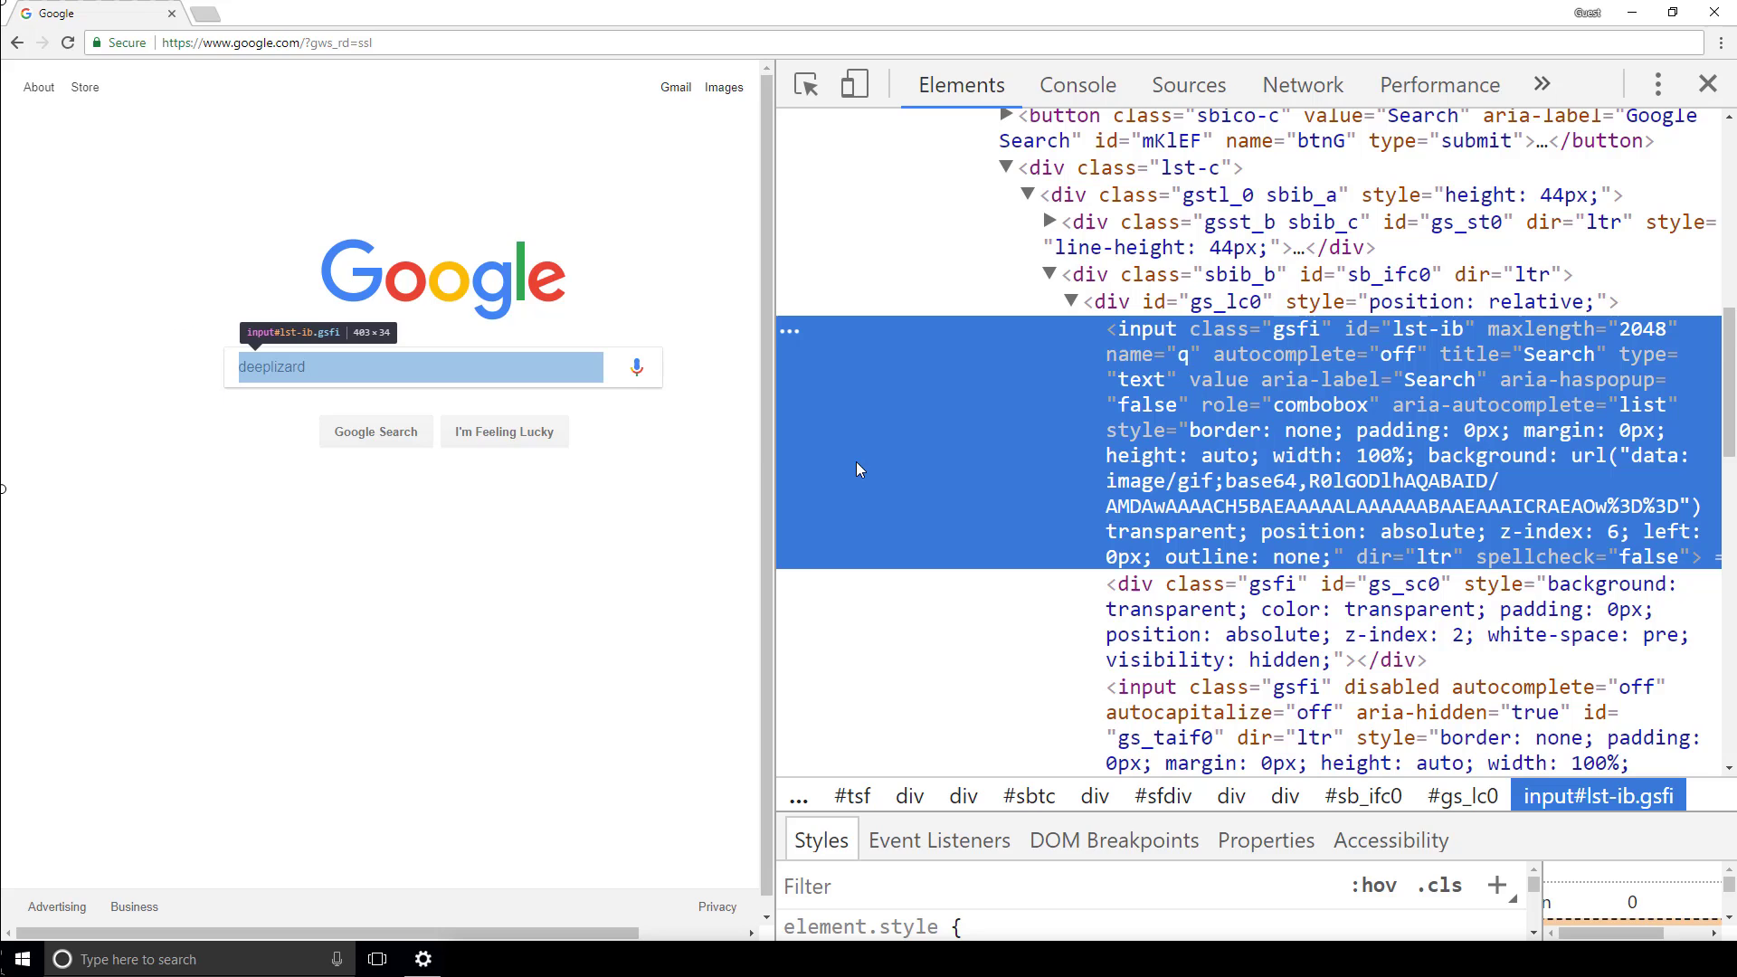
double_click(1425, 328)
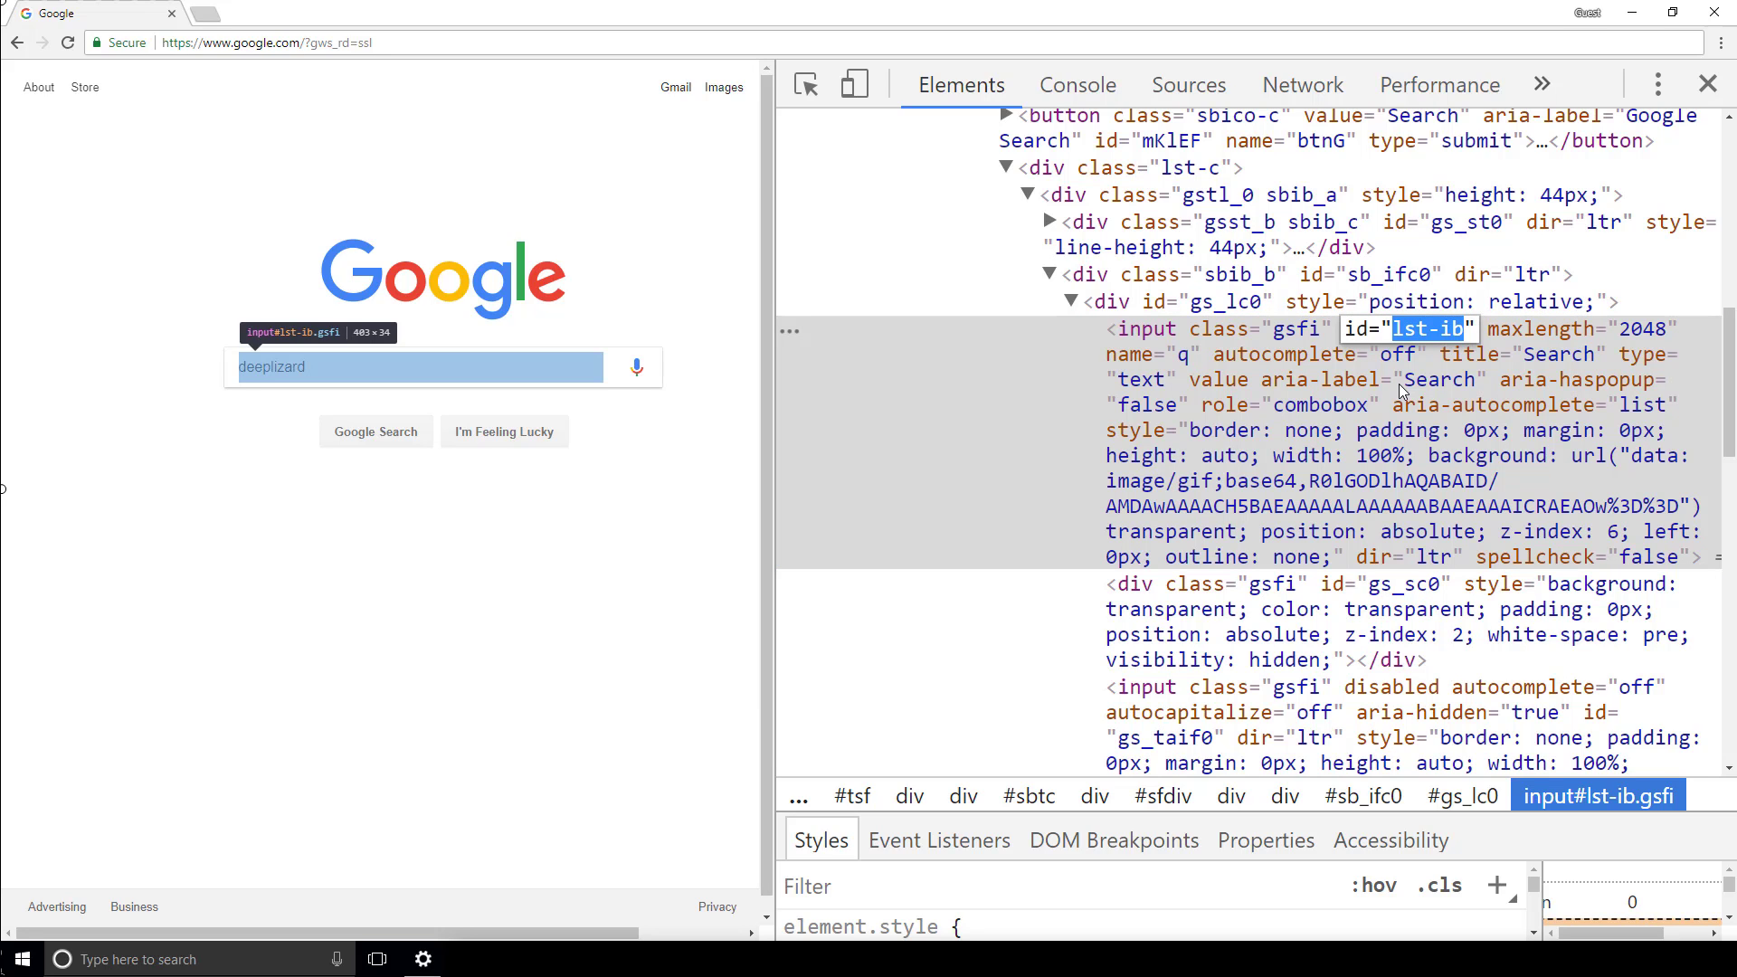
right_click(1412, 332)
click(1448, 369)
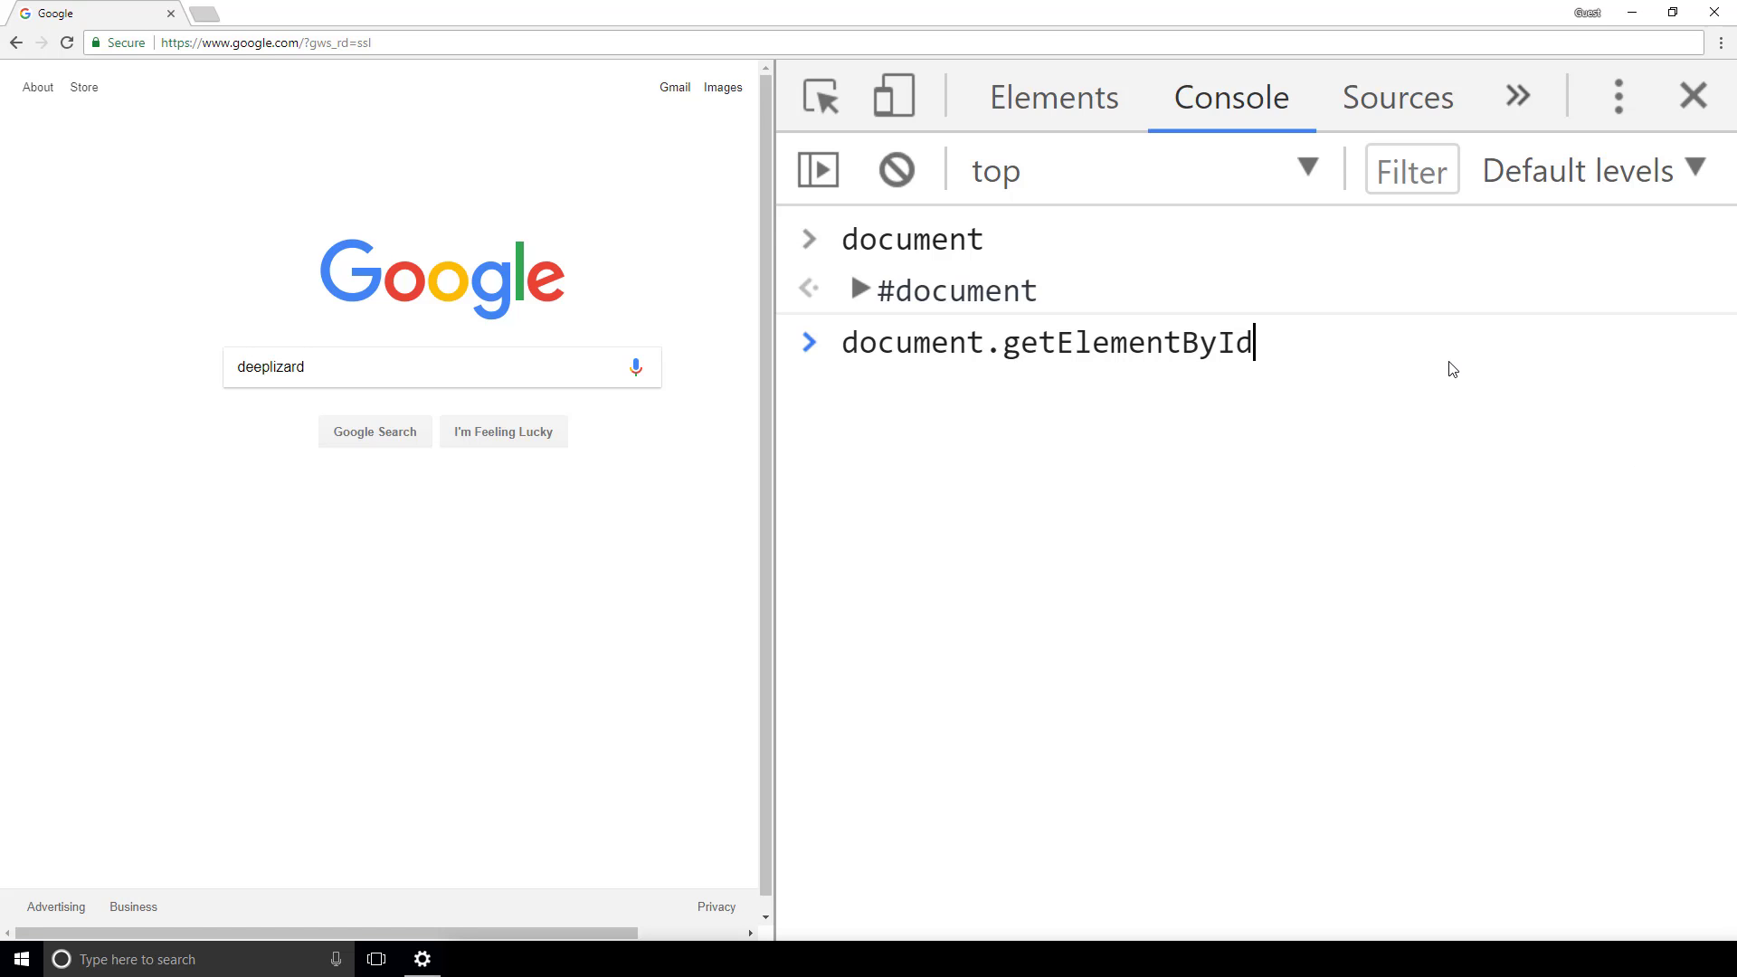
text(();)
- Run document.getElementById("lst-ib") to print Google's search input element
key(Left)
key(Left)
text("")
key(Left)
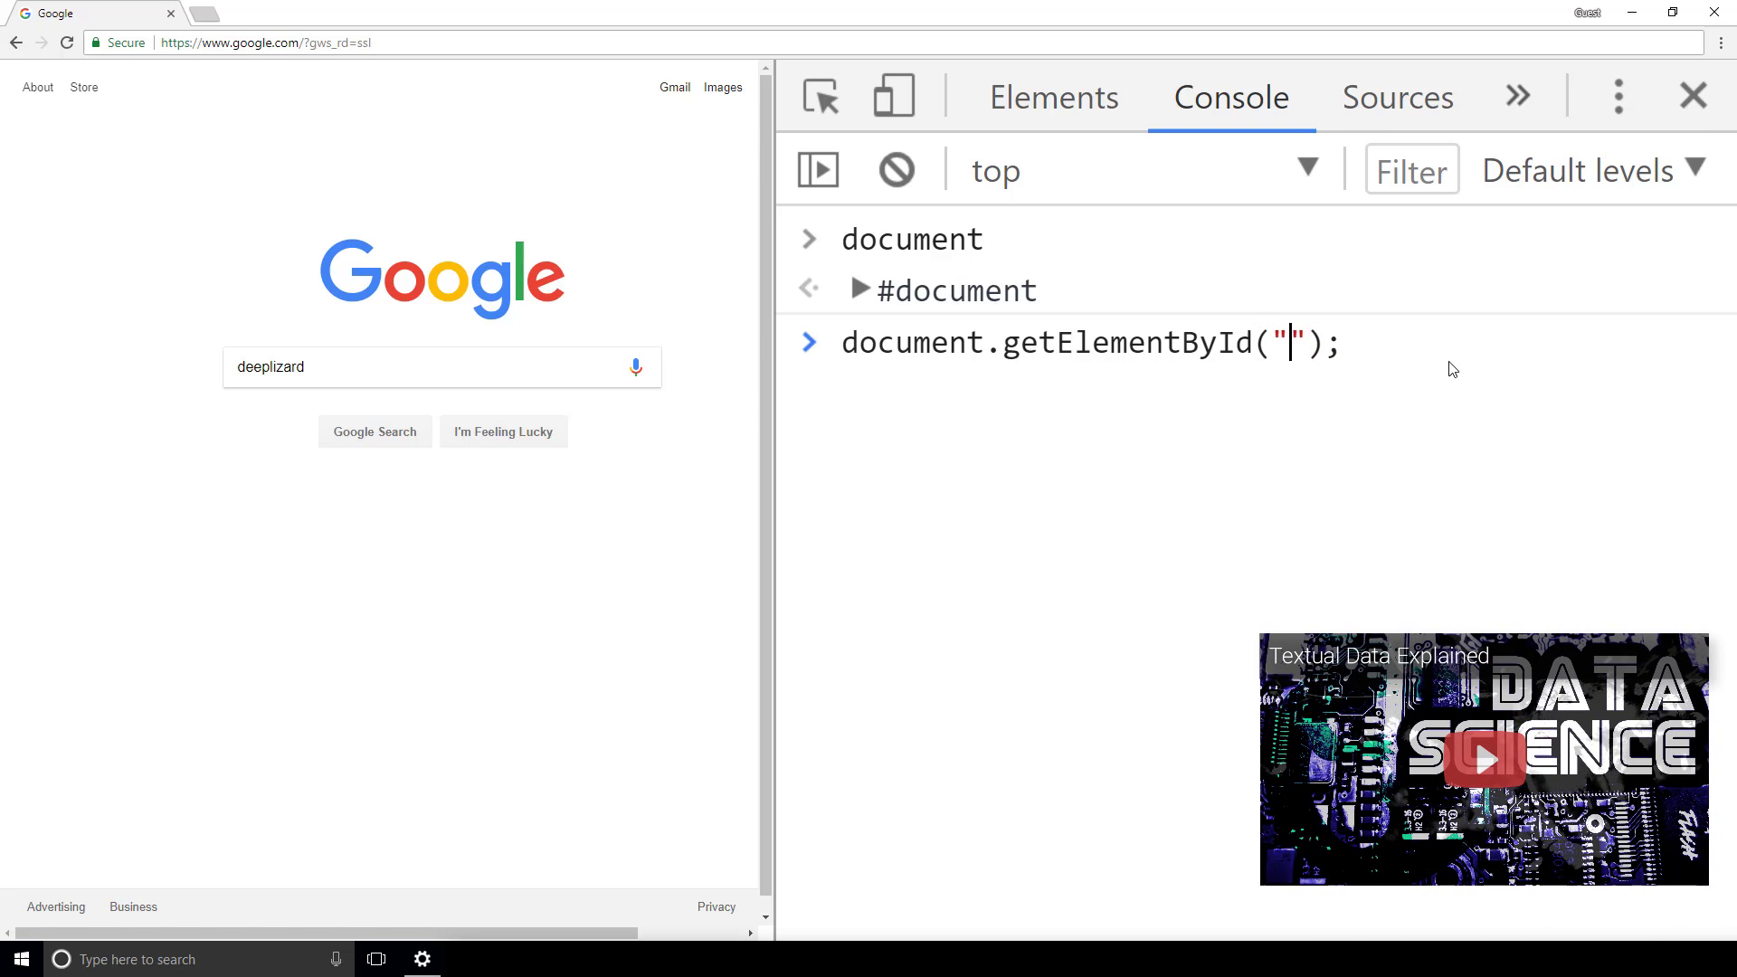
text(lst-ib)
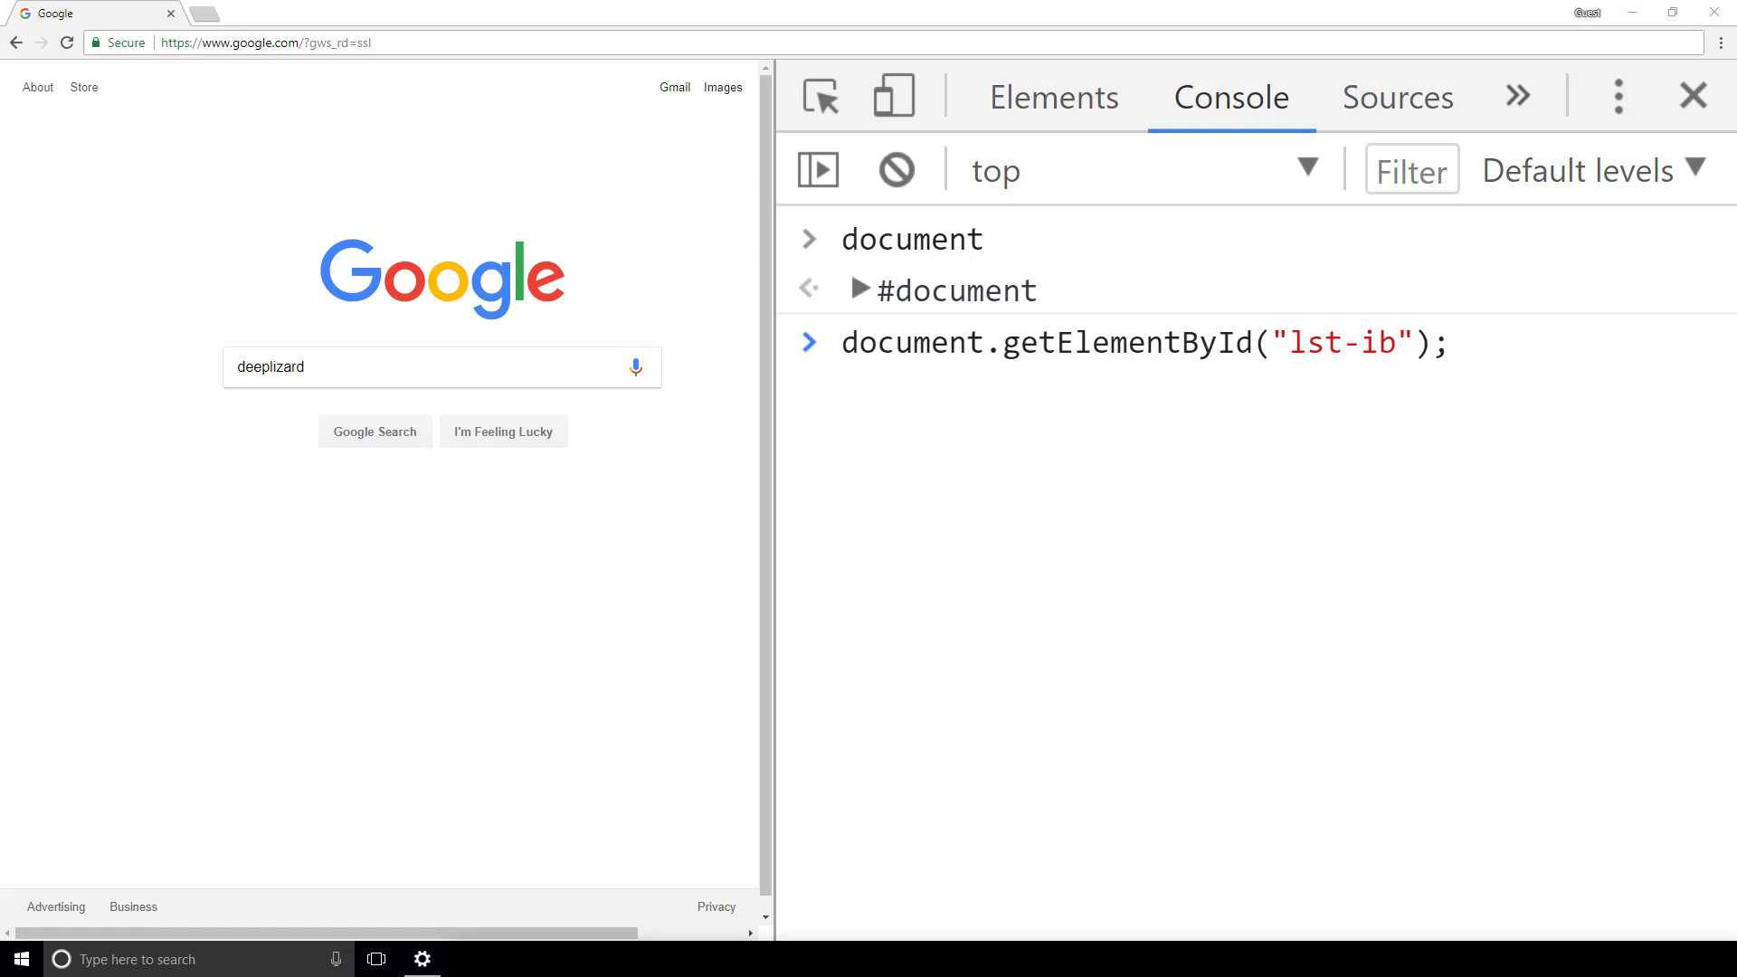
key(Return)
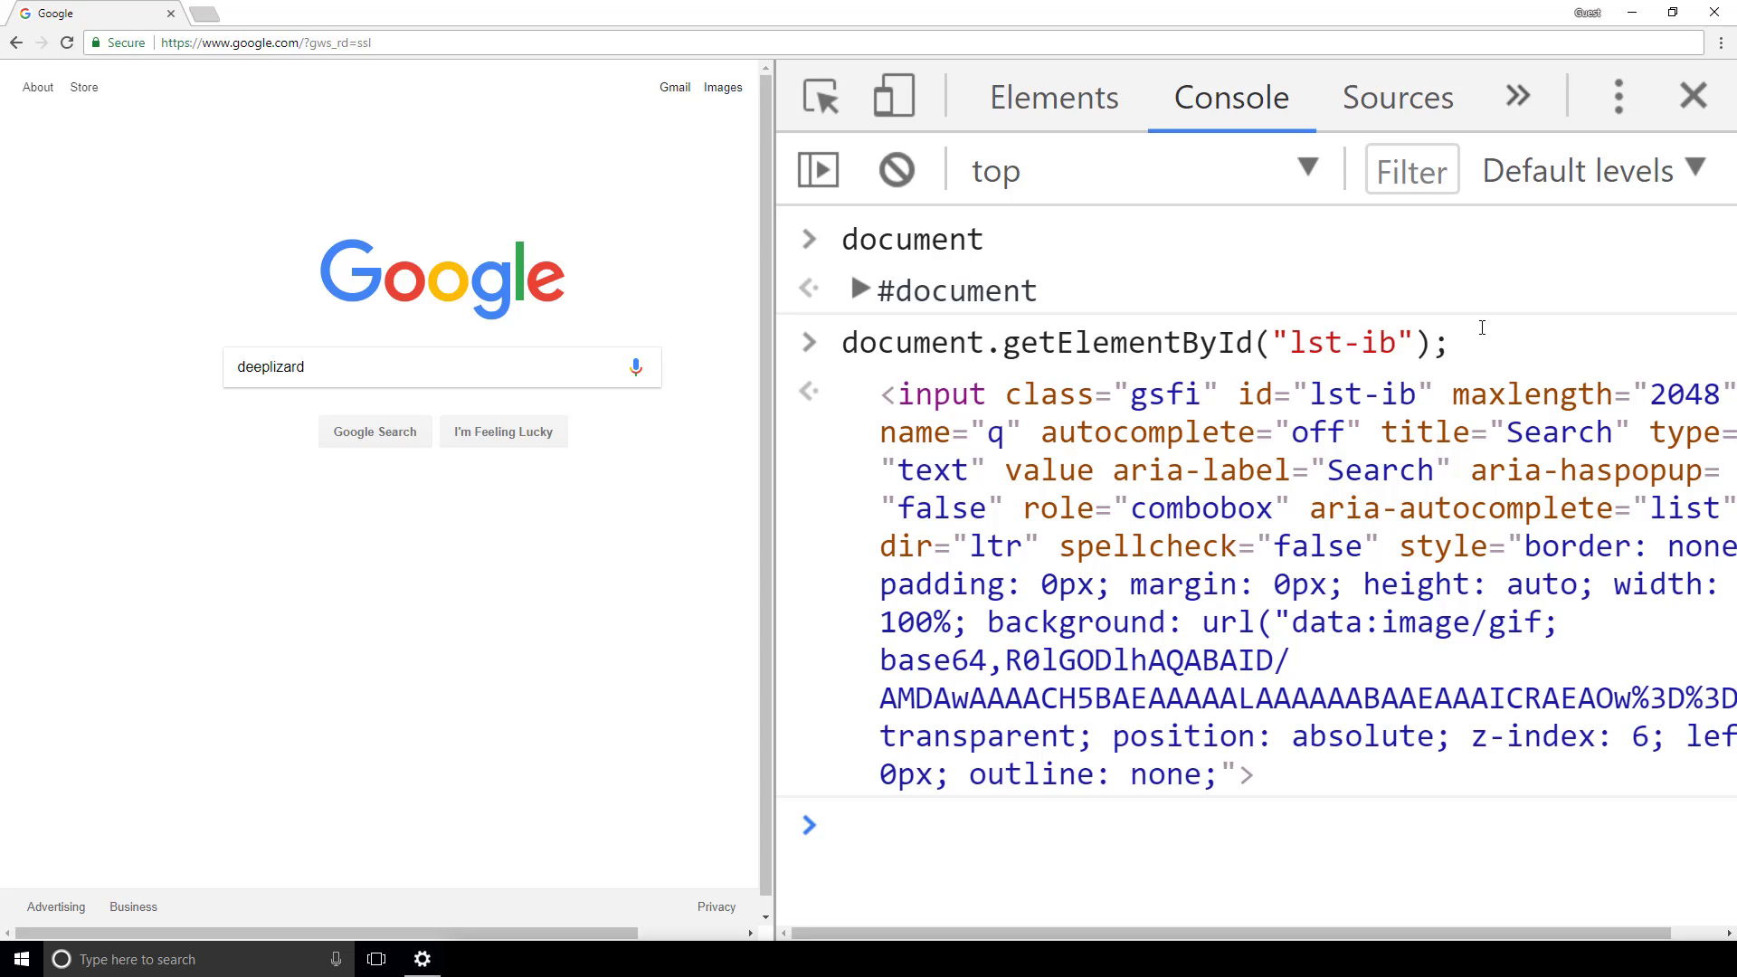
text(search)
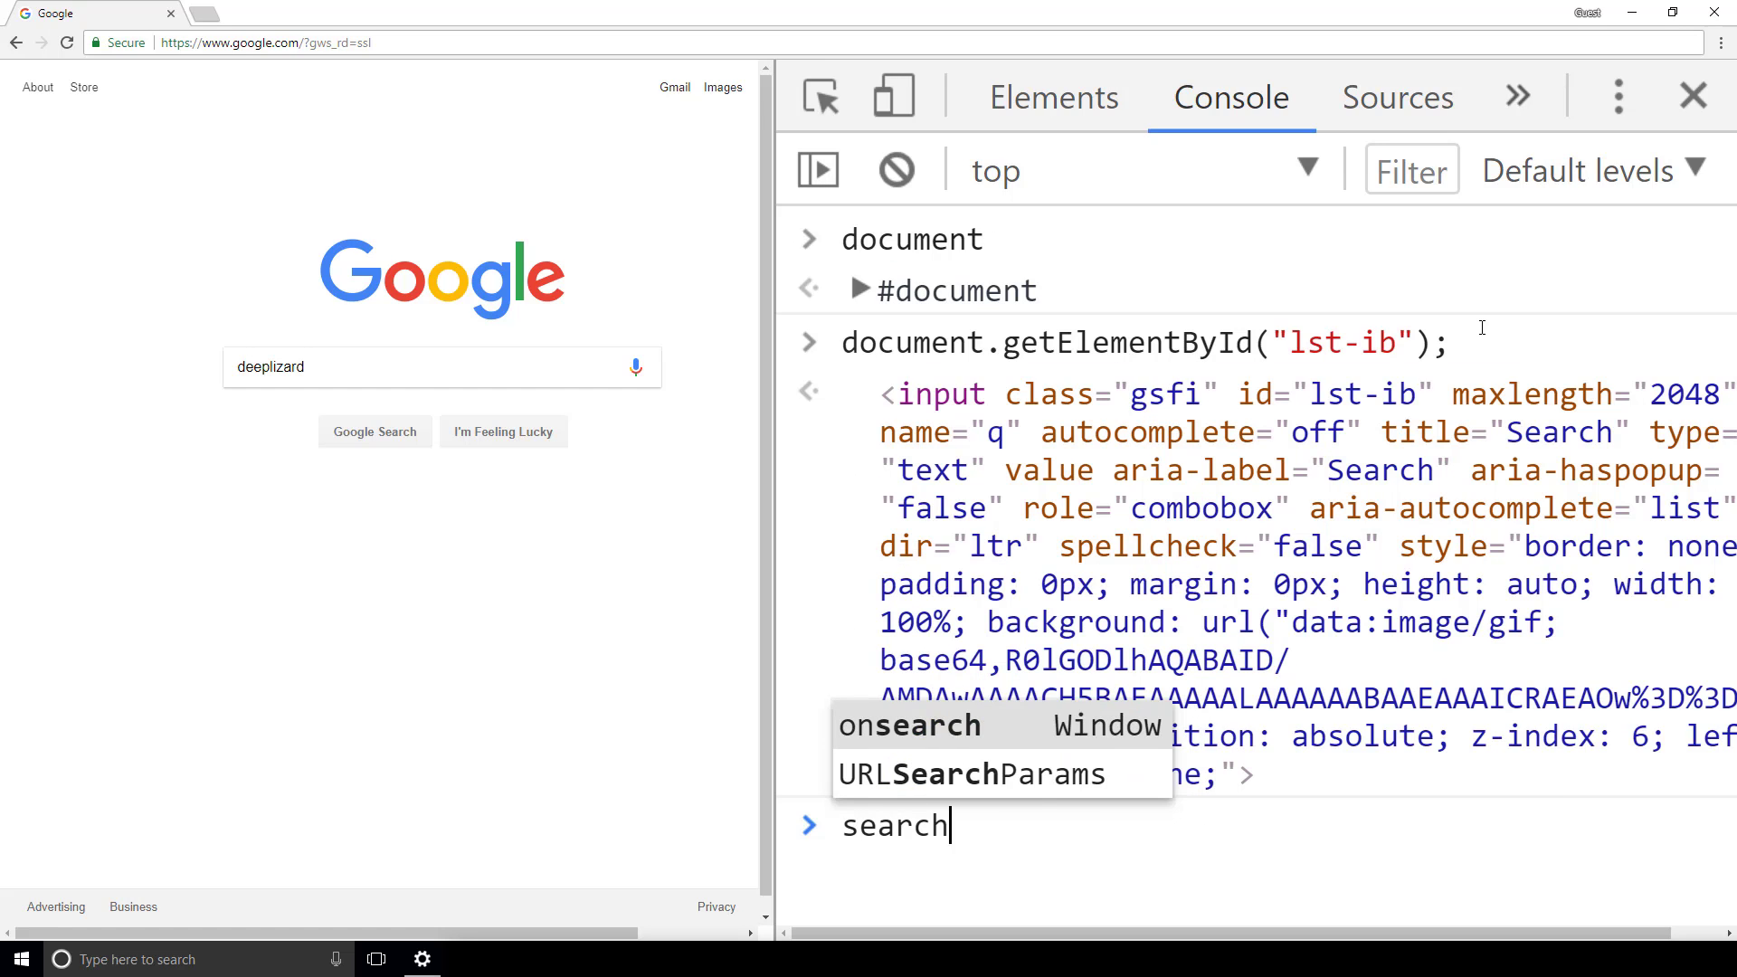
text(Box =)
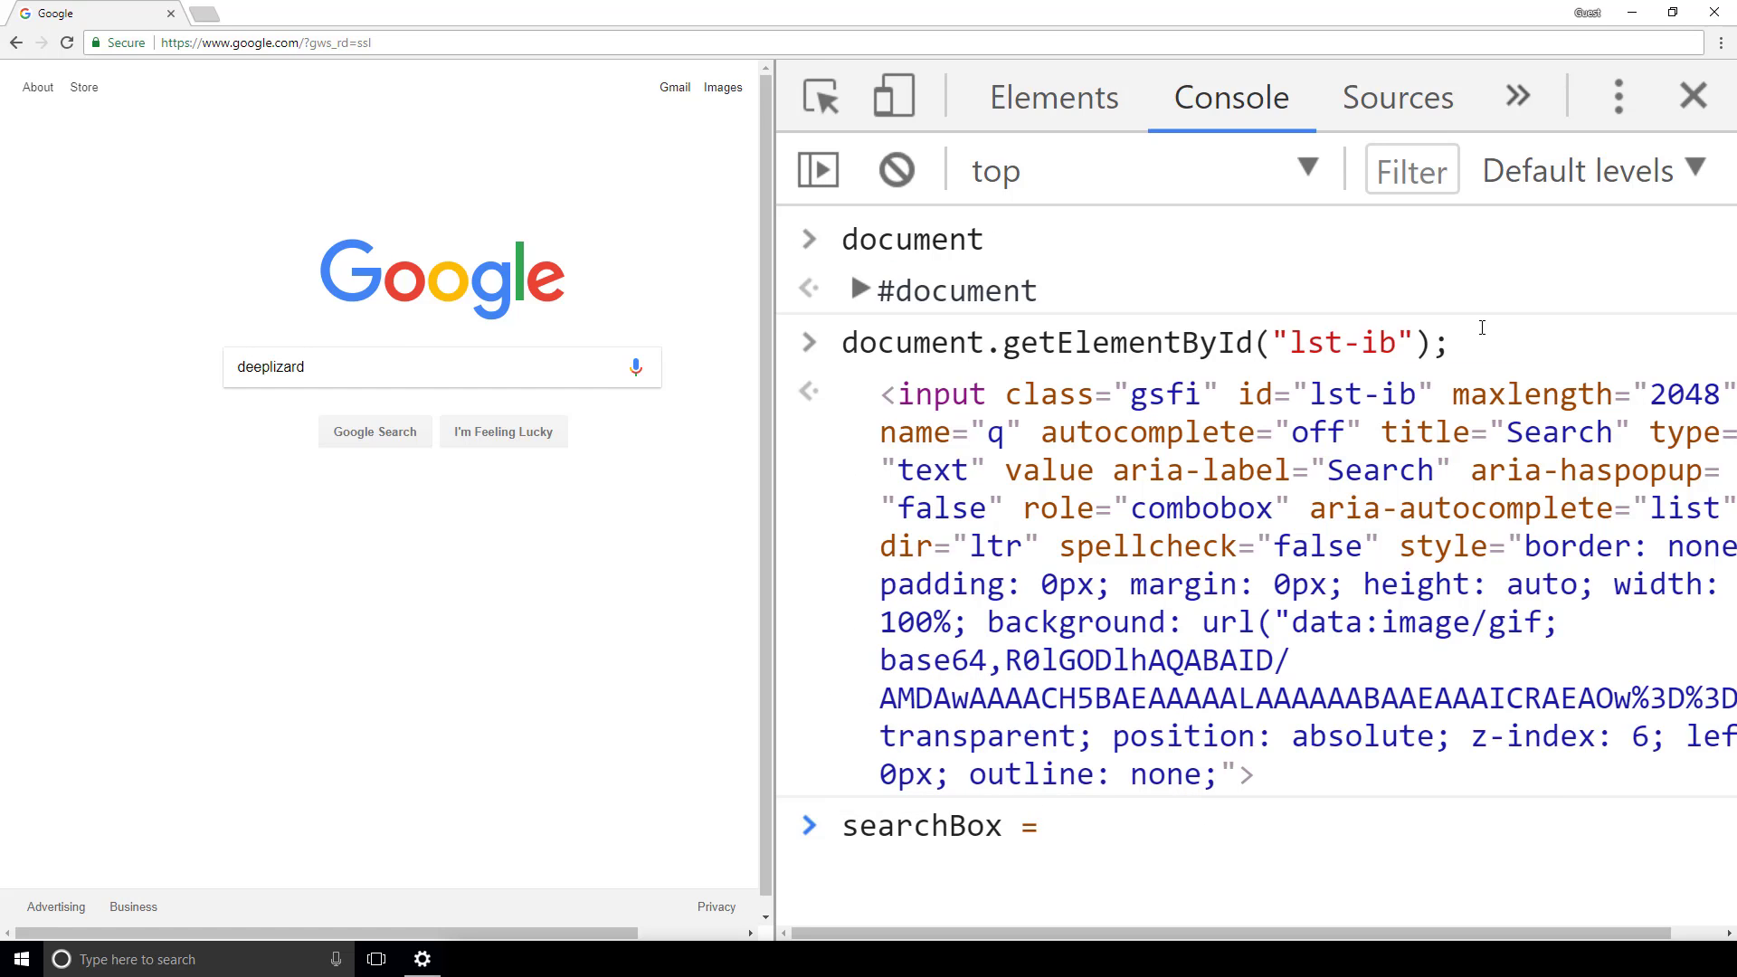
- Reuse the copied command to run searchBox = document.getElementById("lst-ib")
drag(1452, 342, 844, 339)
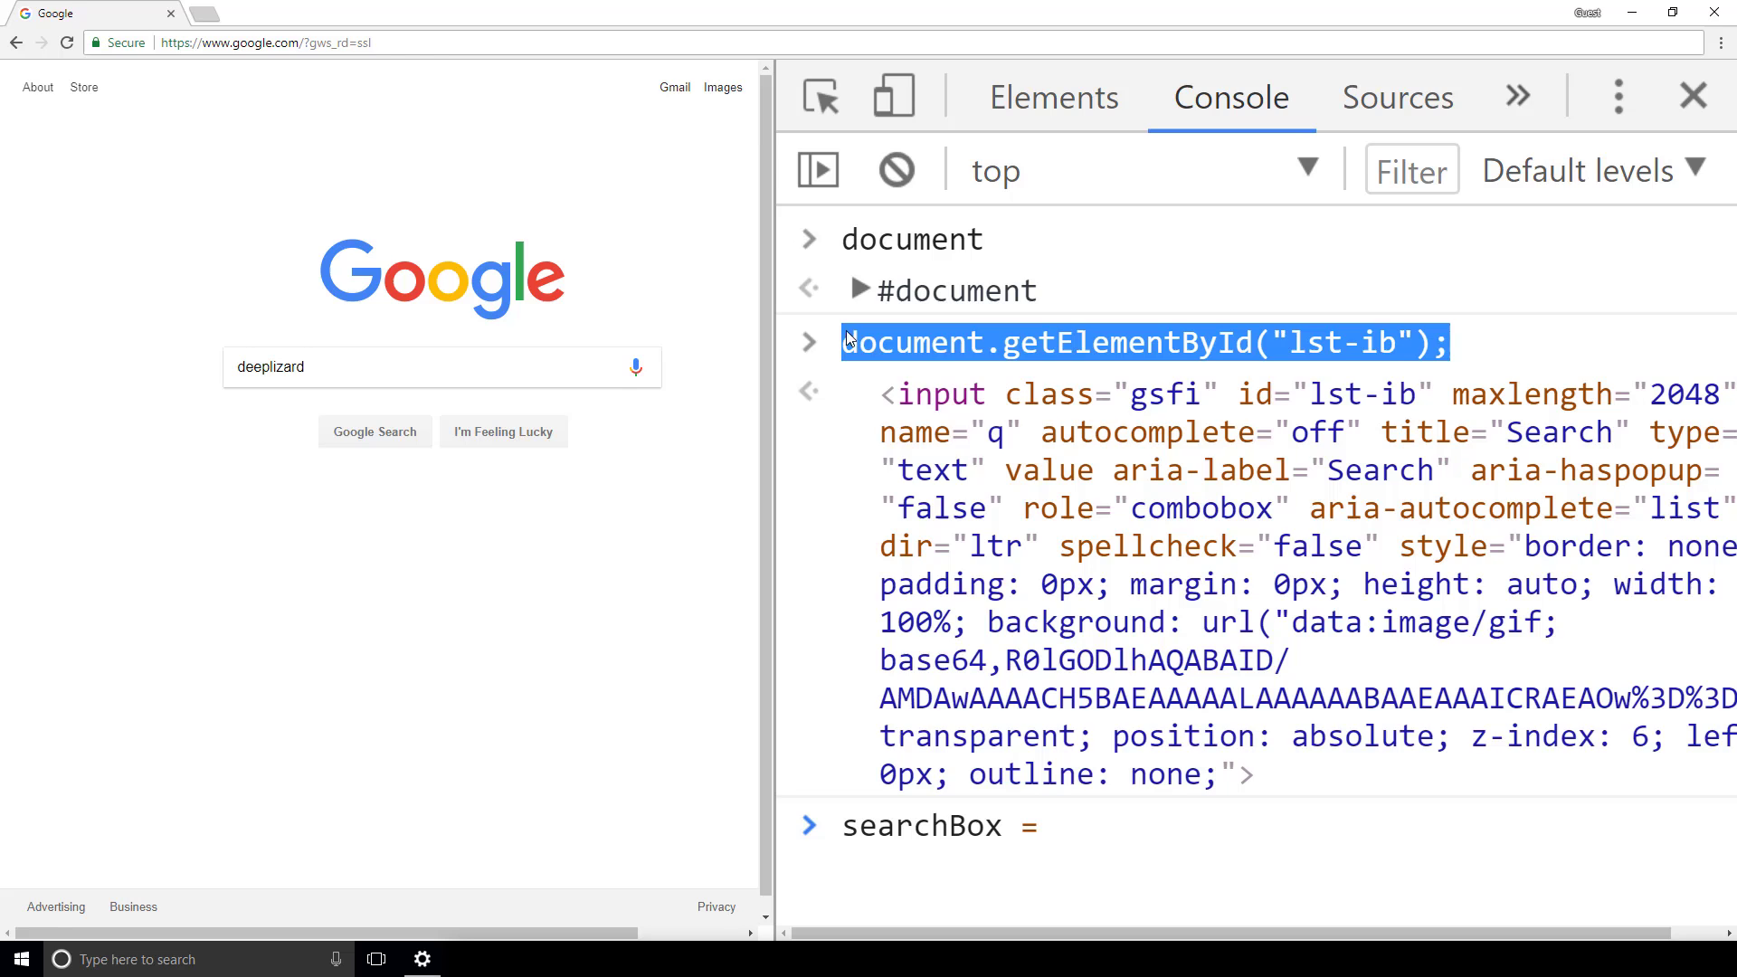
right_click(855, 339)
click(947, 393)
click(1062, 781)
key(ctrl+v)
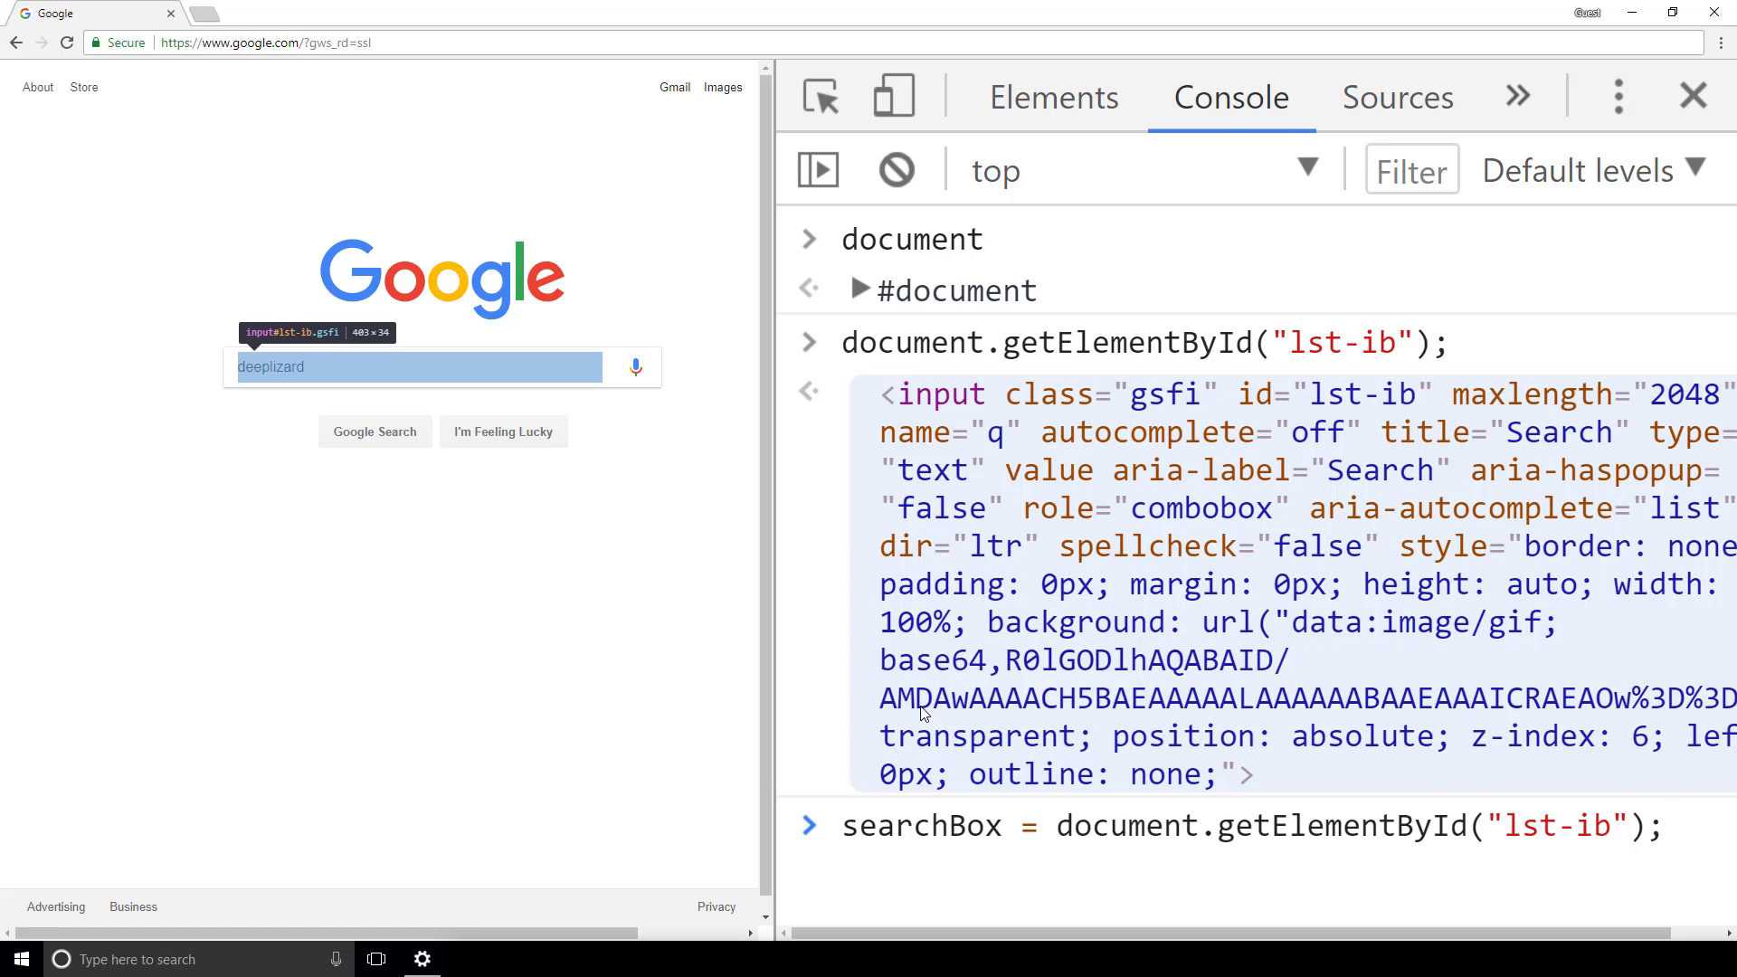
key(Return)
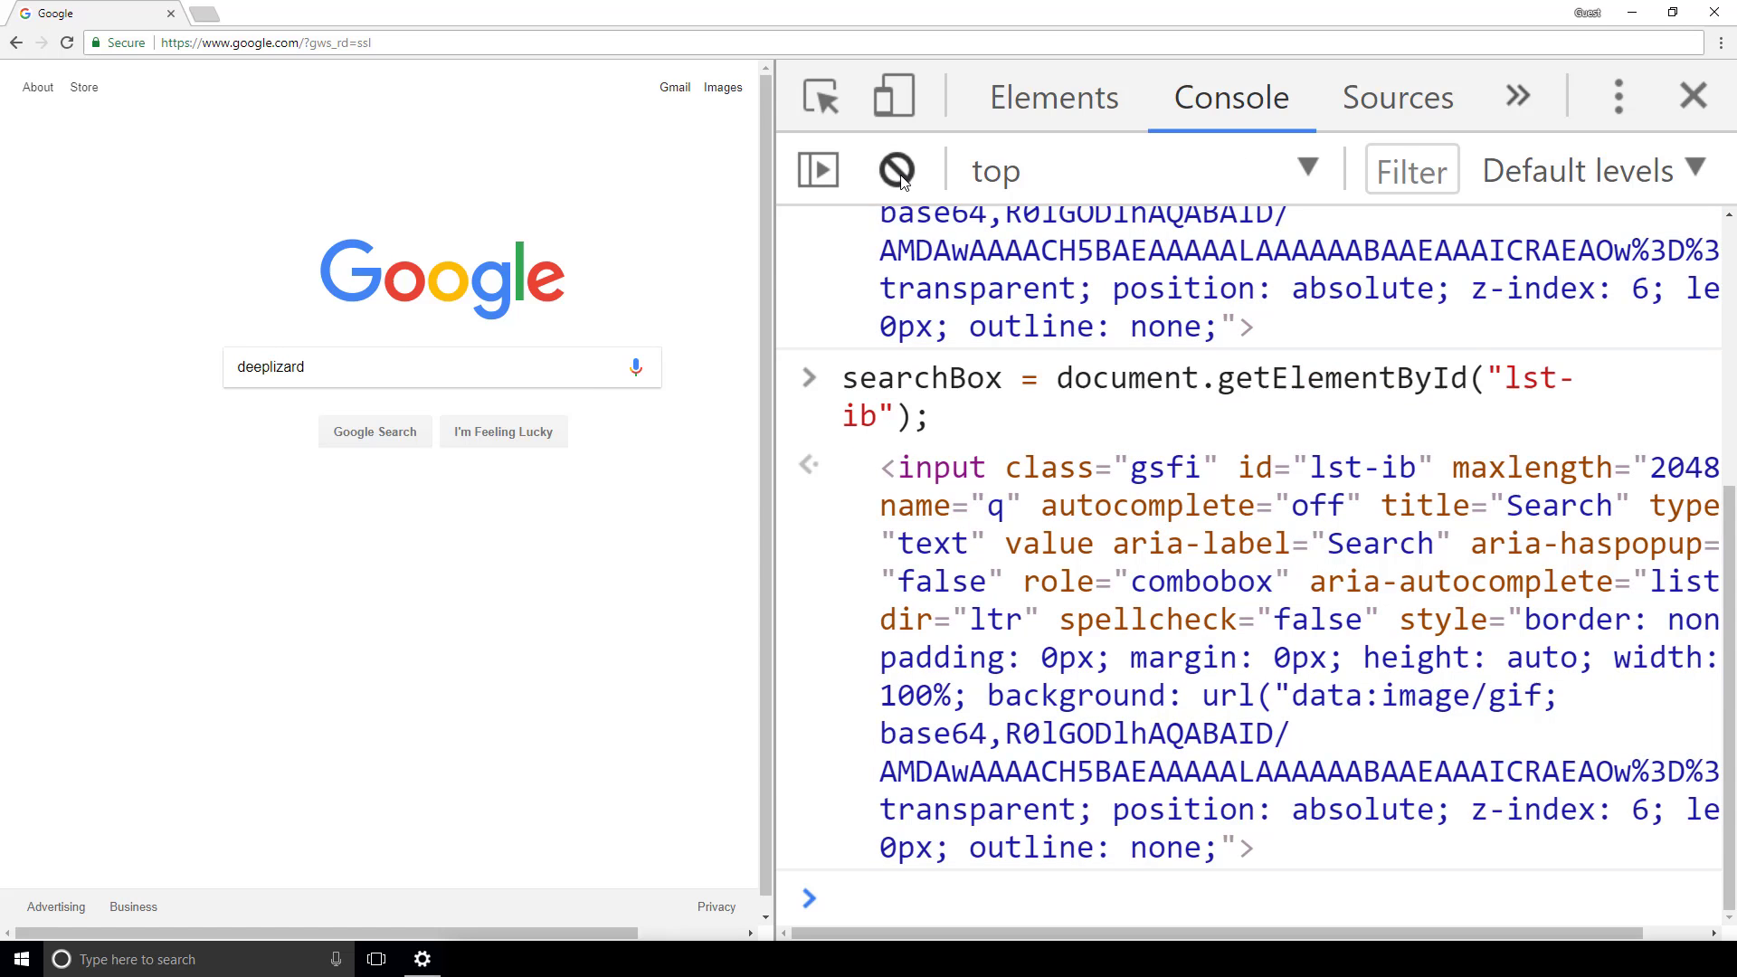
- Clear the console, shrink the DevTools text, and evaluate searchBox to print its element
key(ctrl+l)
key(ctrl+minus)
text(se)
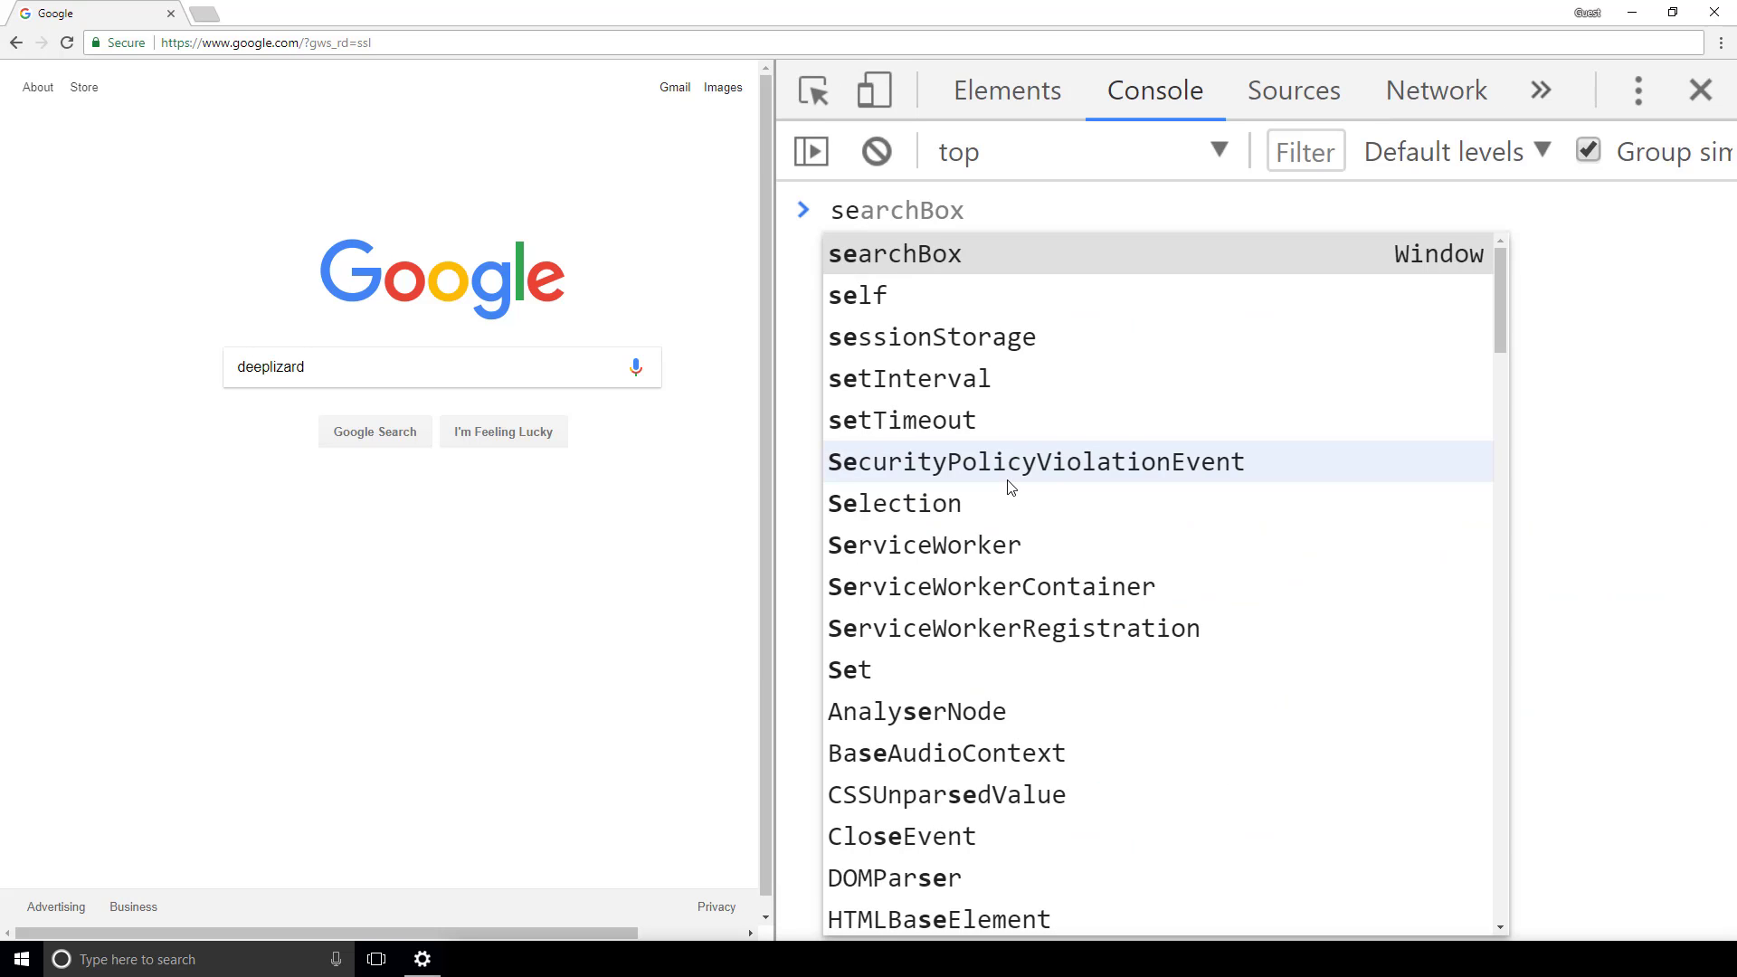
key(Tab)
key(Return)
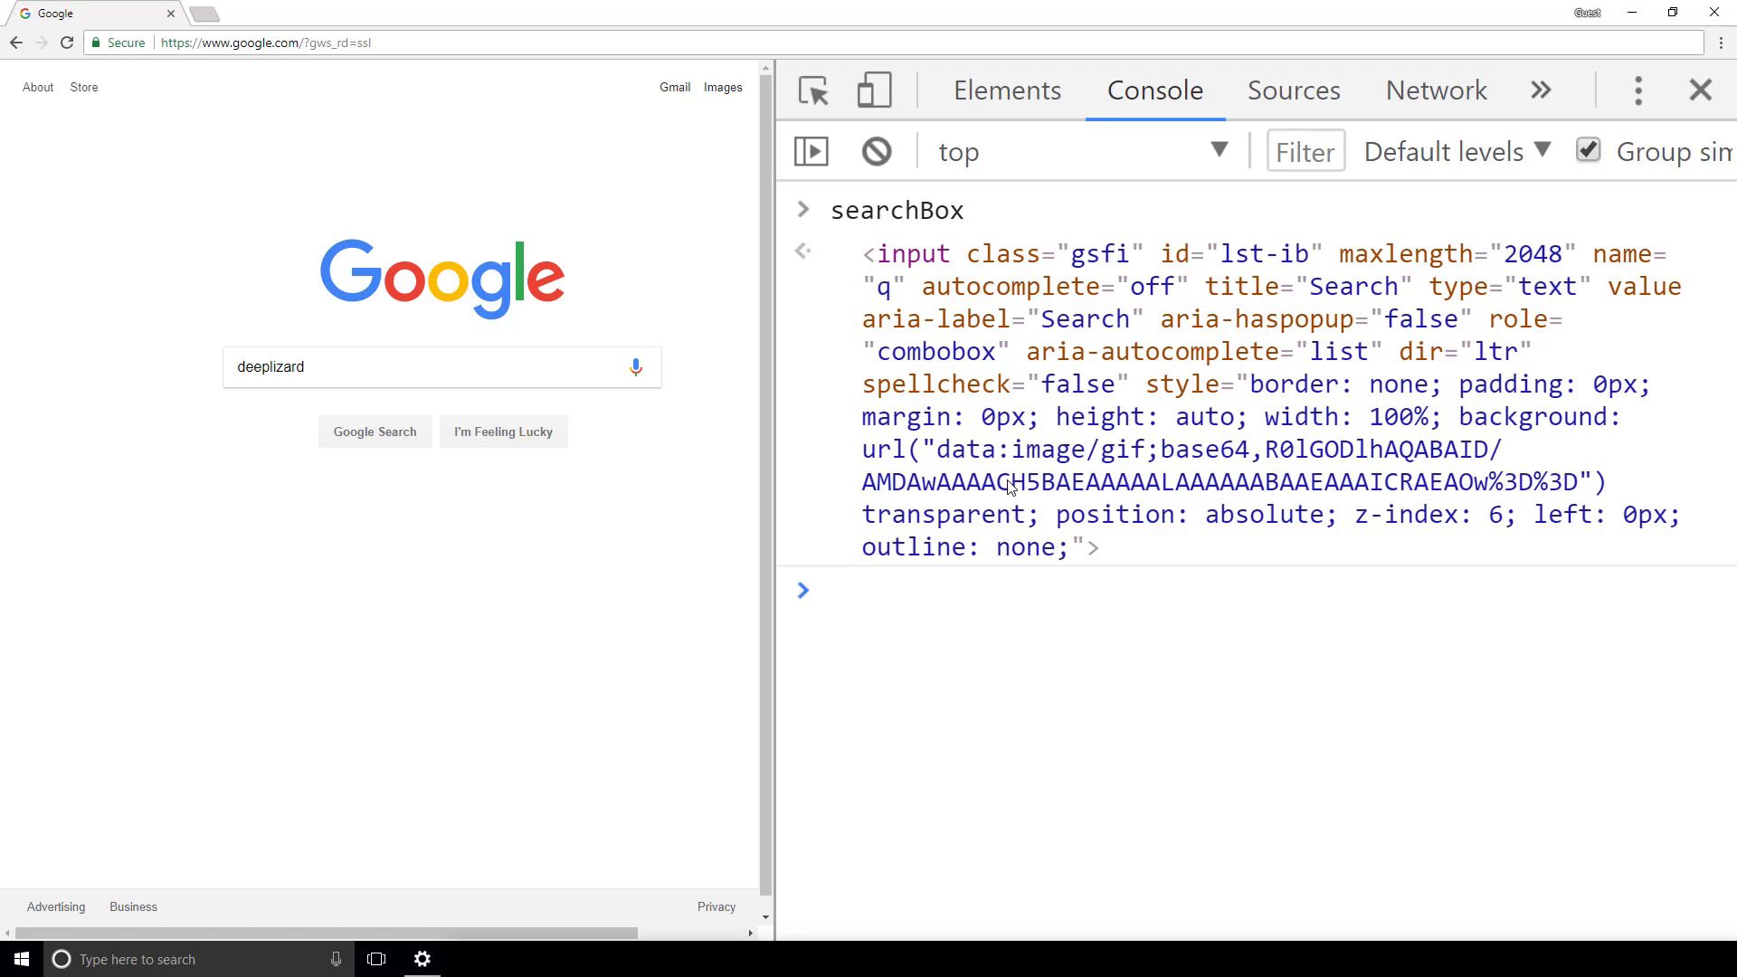
text(se)
- Evaluate searchBox.value, which returns "deeplizard"
key(Tab)
text(.)
key(Down)
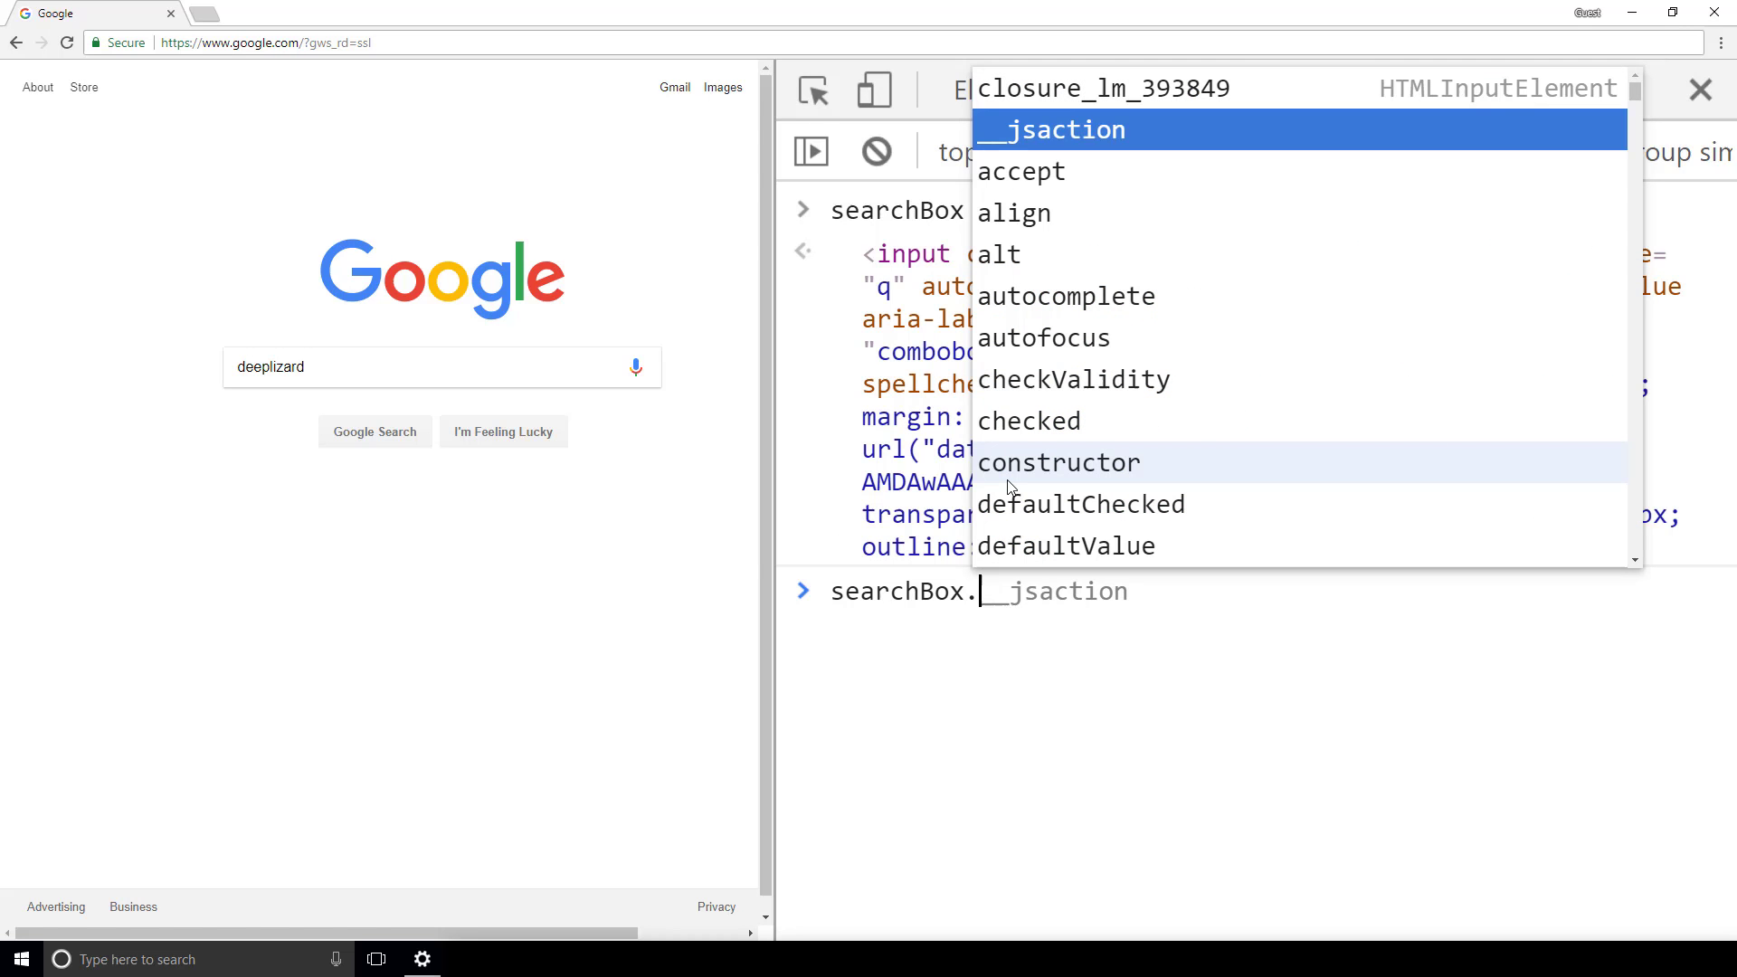
key(Down)
key(Down)
key(Down)
key(Down)
key(Down)
key(Down)
key(Down)
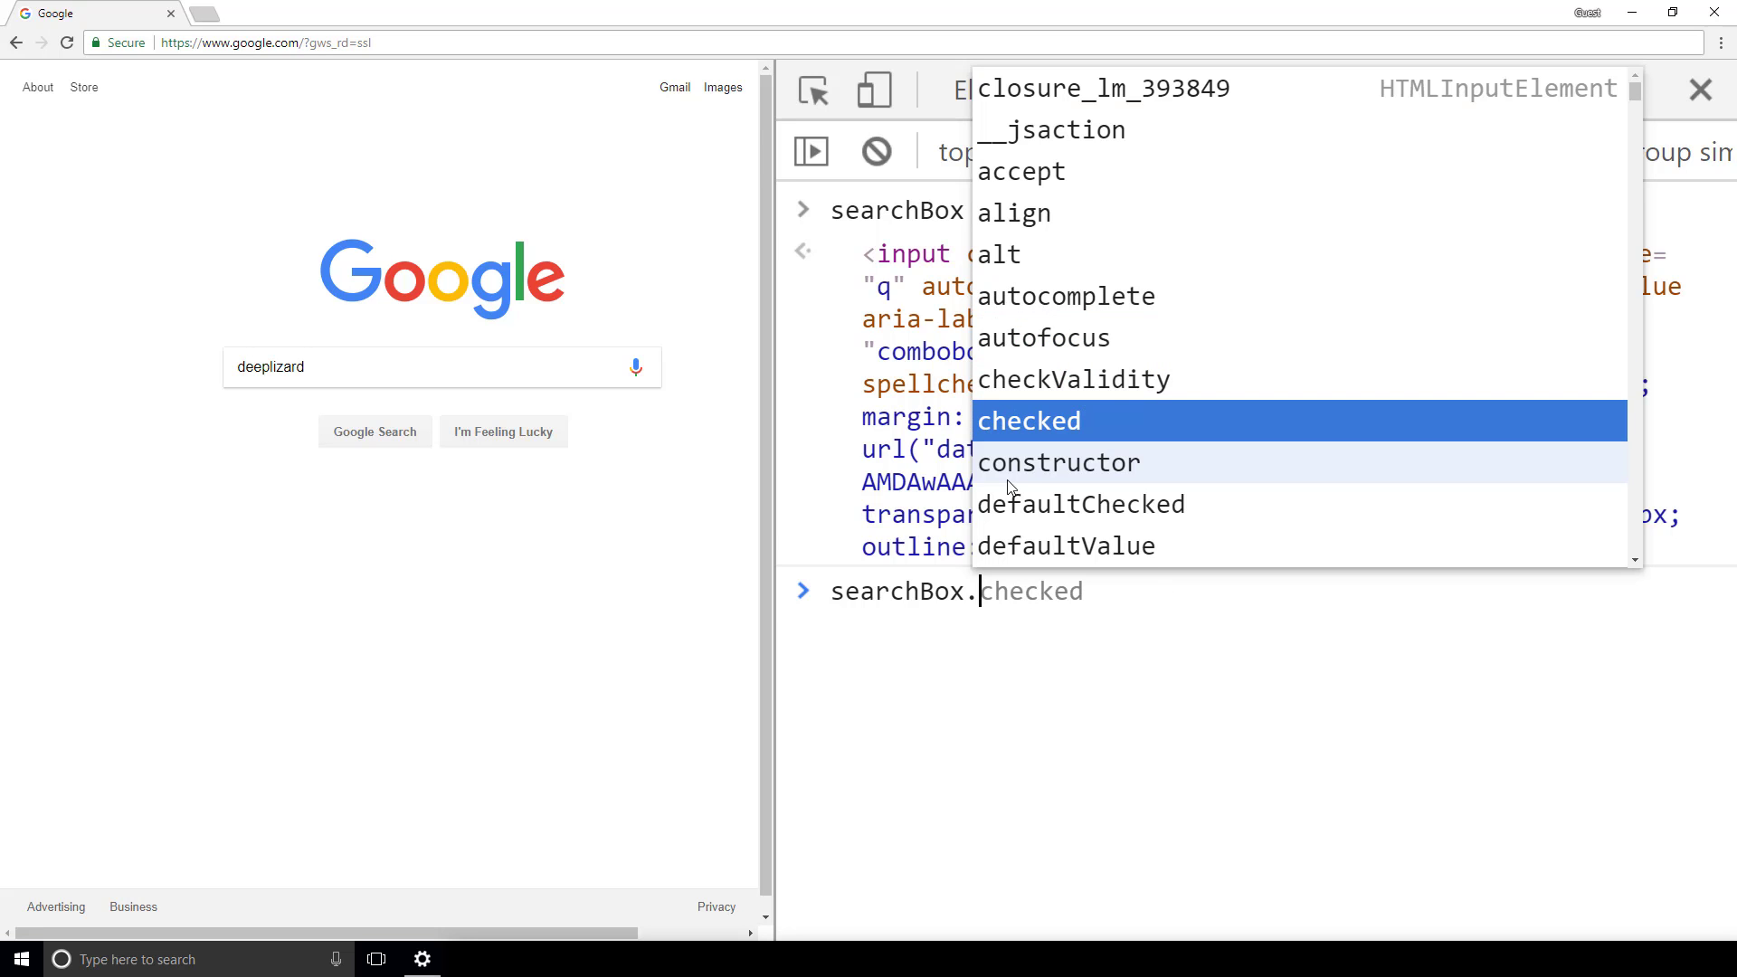
key(Escape)
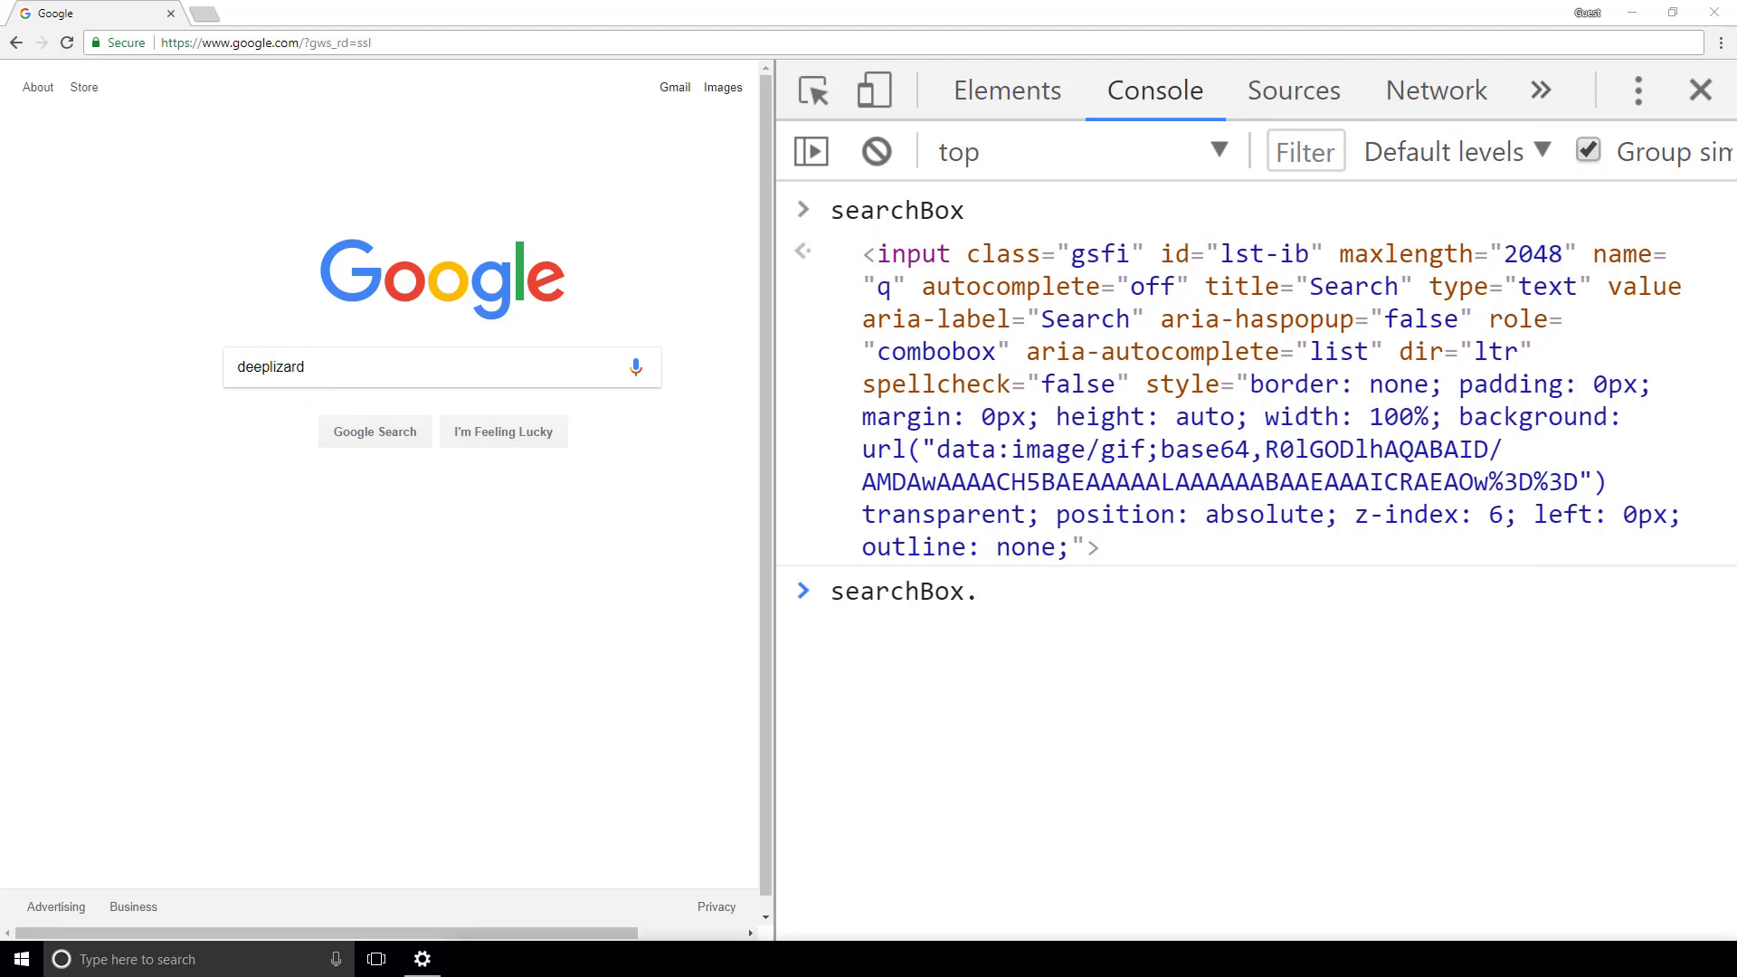
text(value)
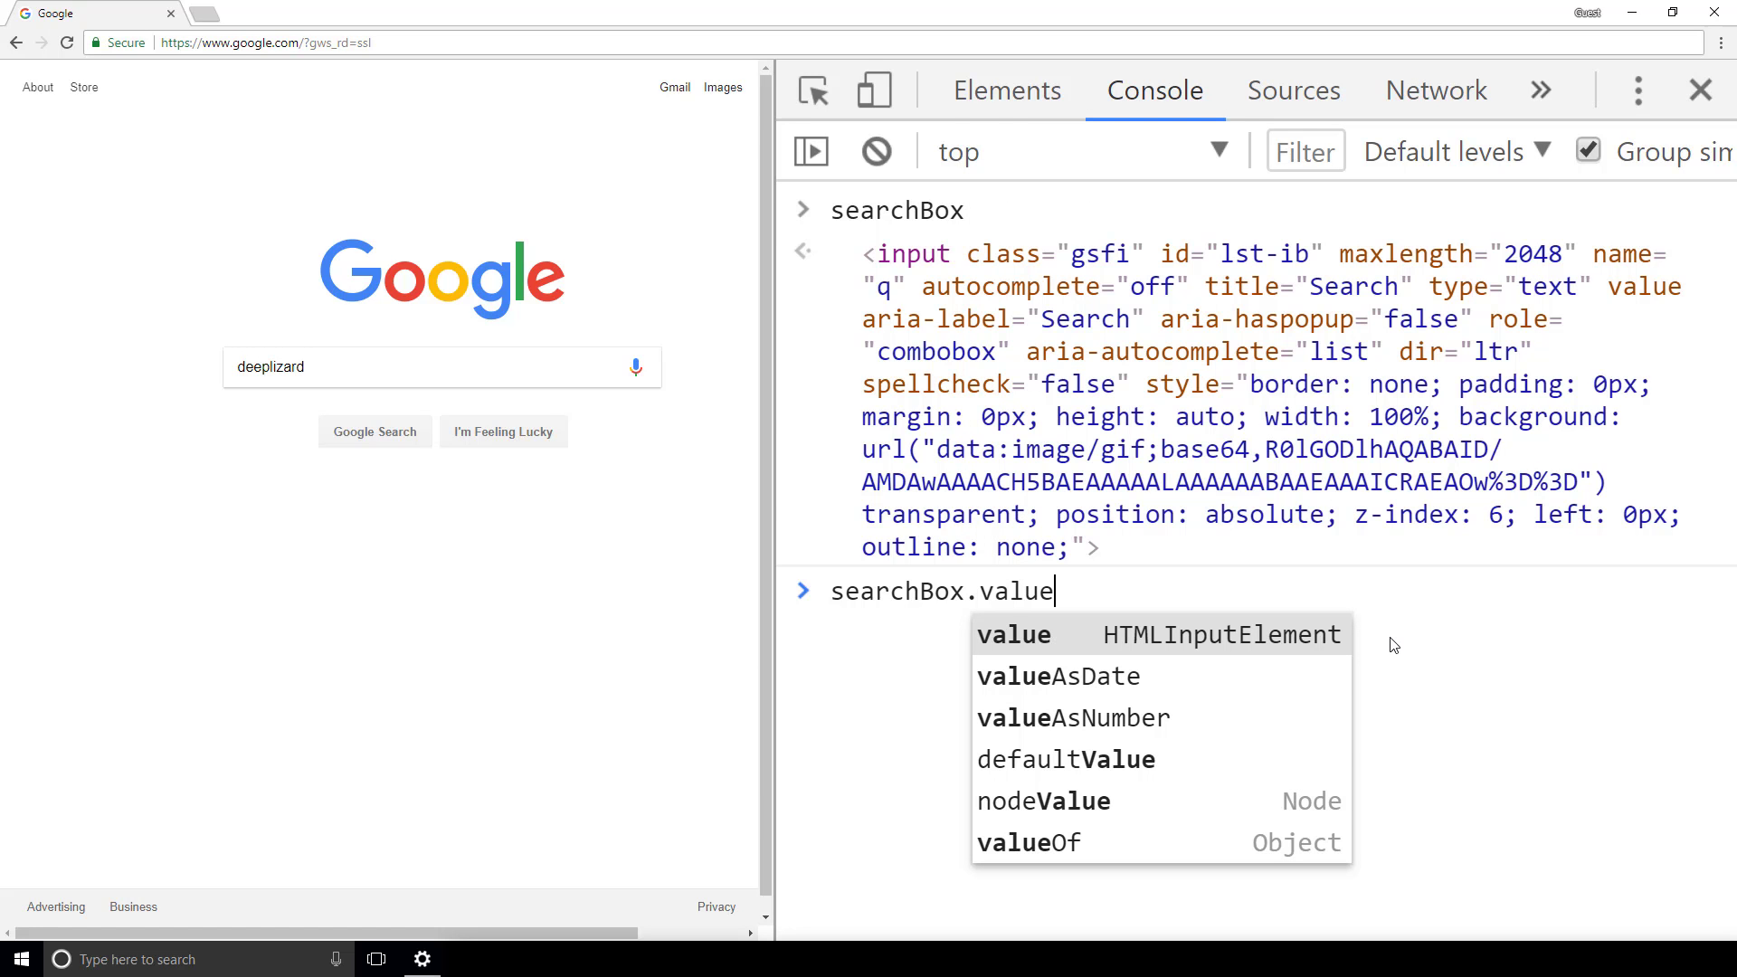
key(Return)
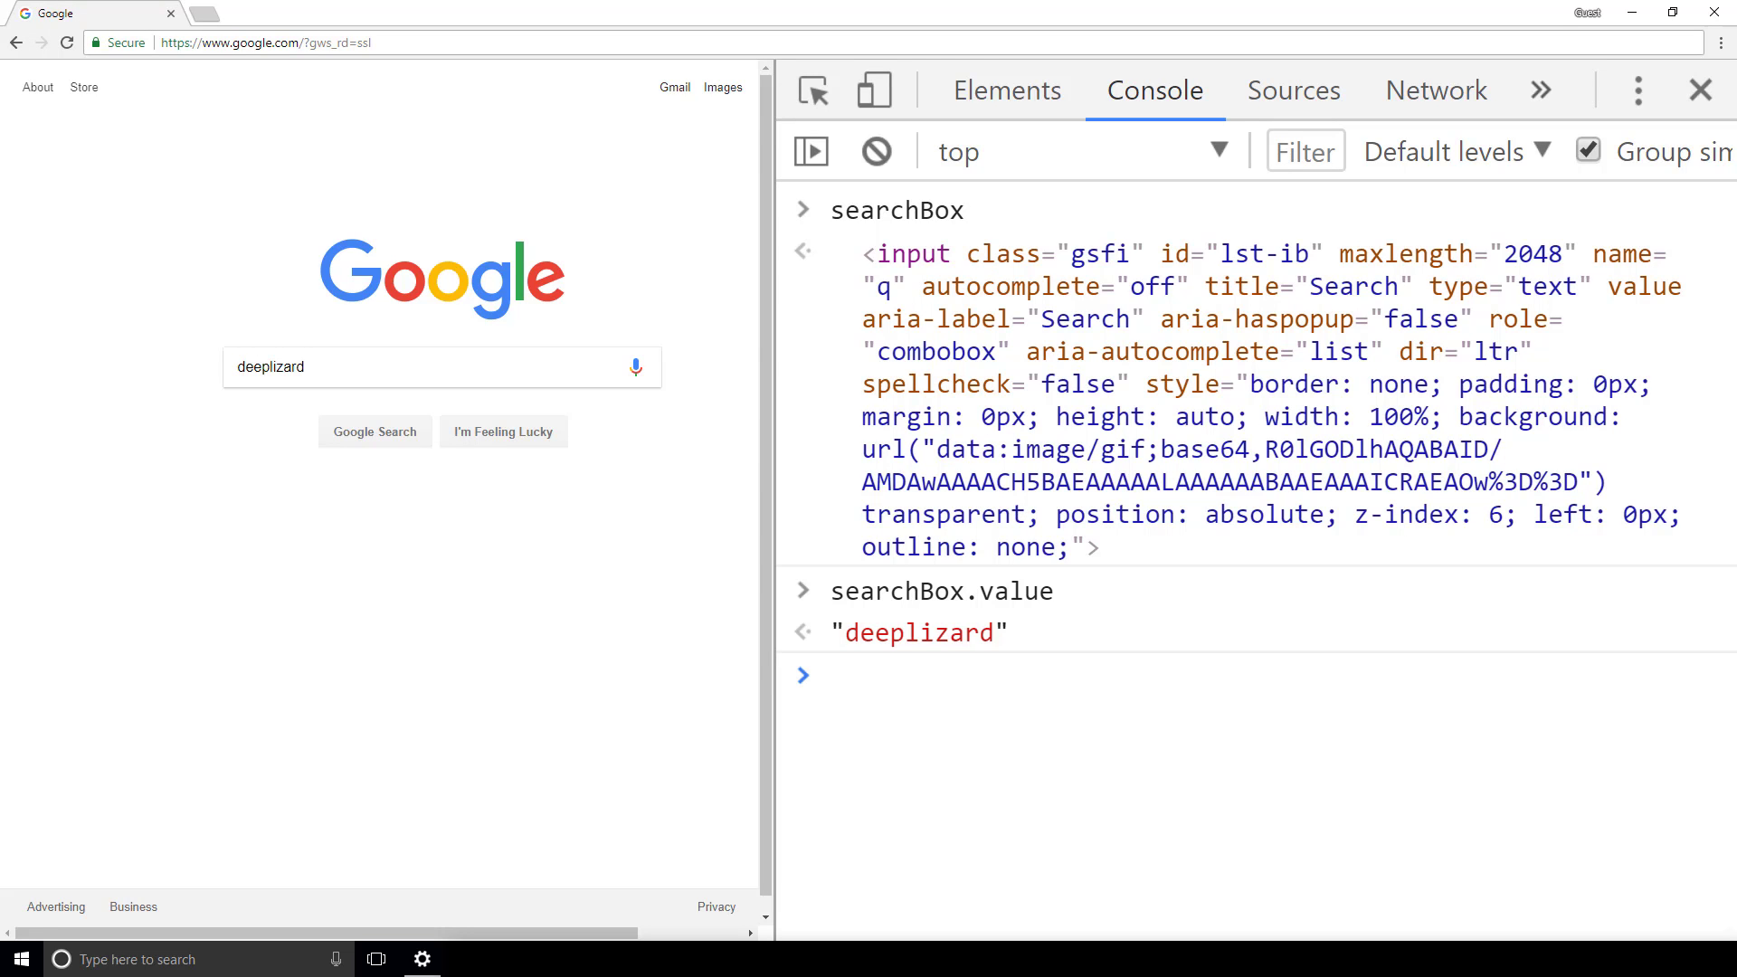
- Recall searchBox.value from history and assign it "deep"
key(Up)
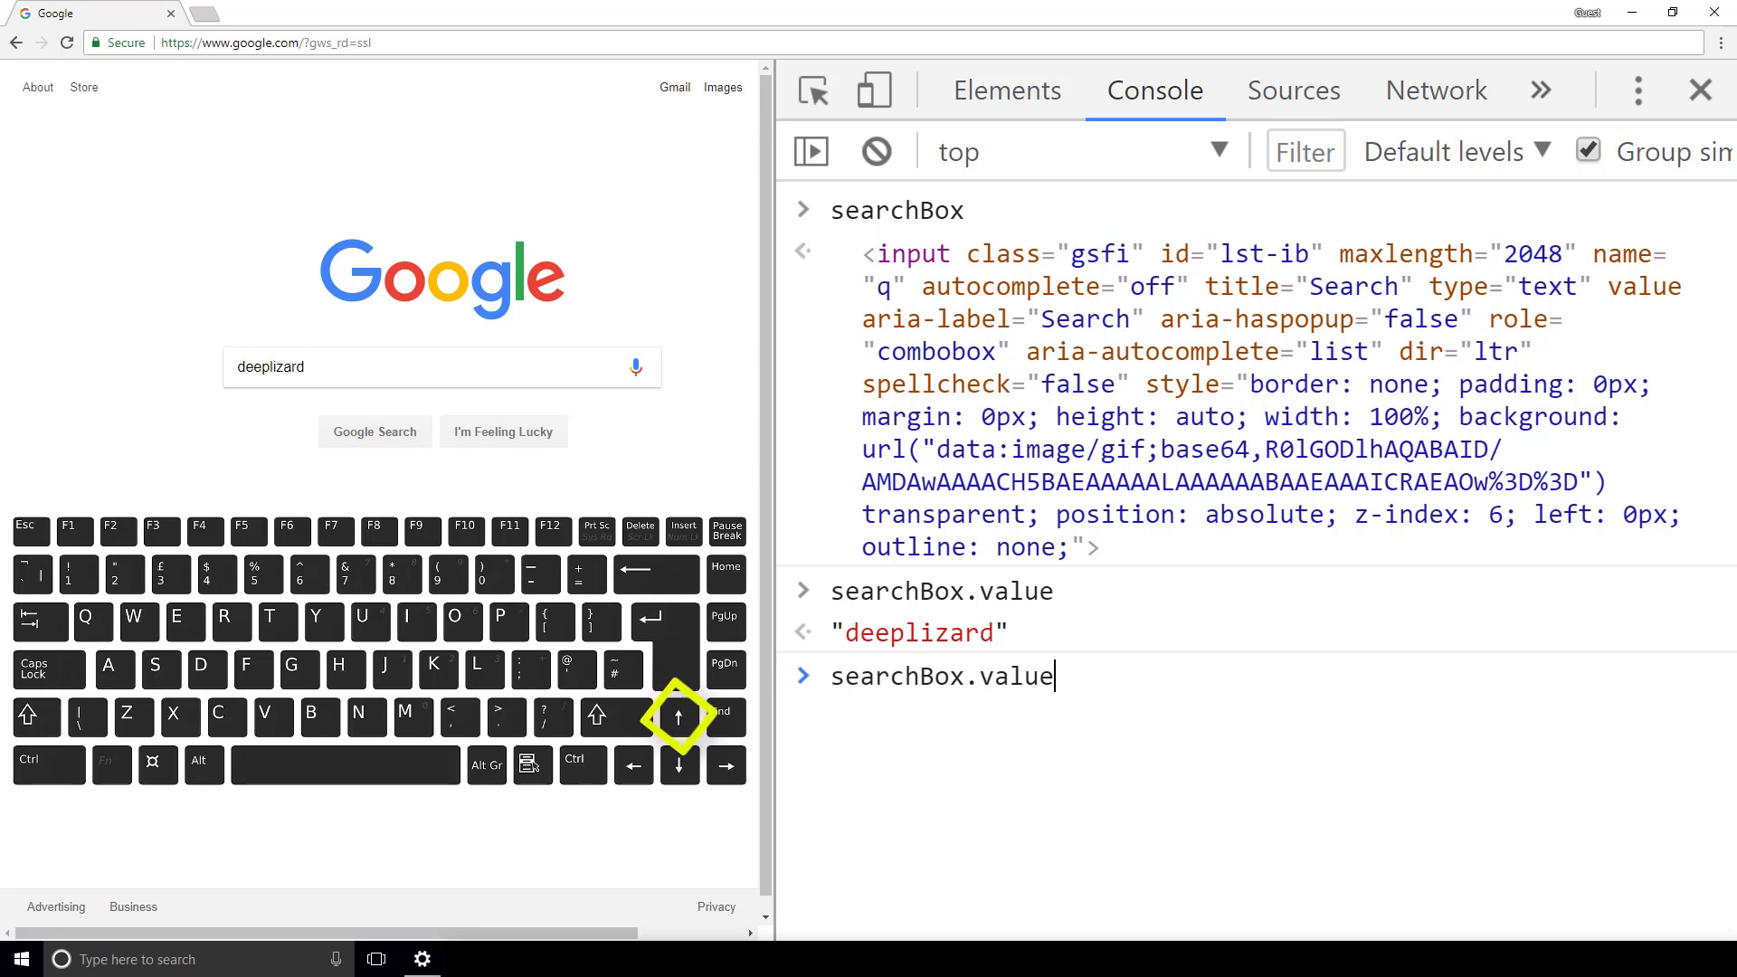
key(Up)
key(Up)
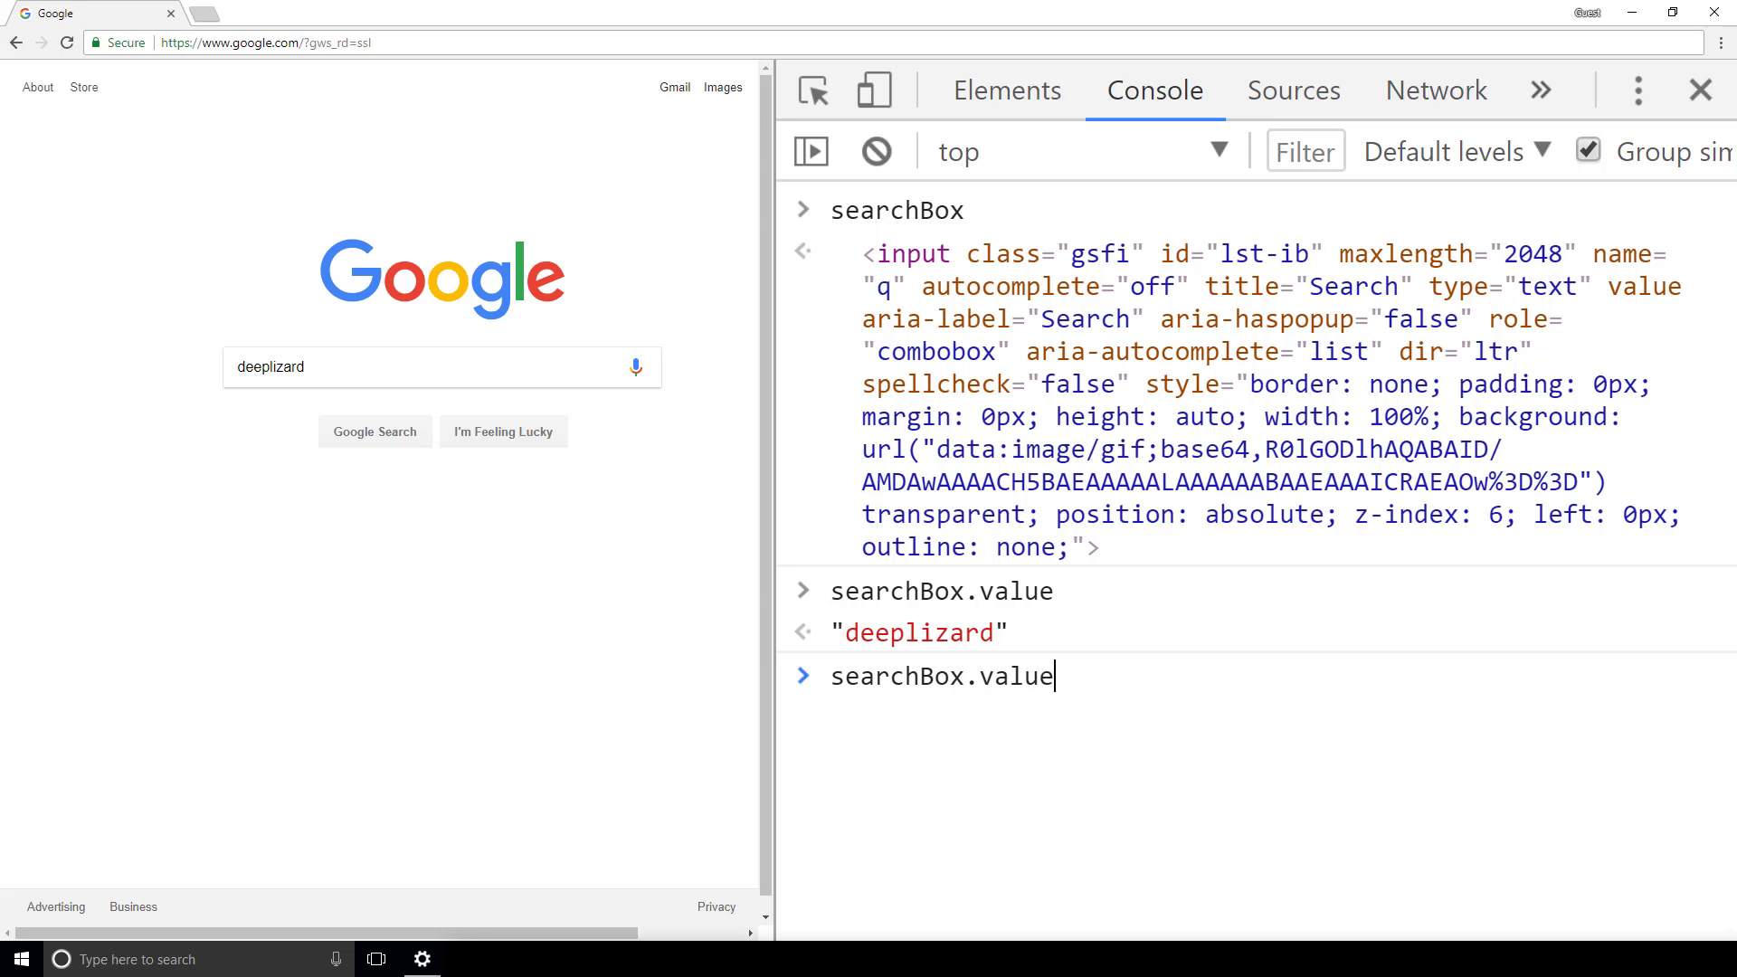
text( = )
text(")
text(deep";)
key(Return)
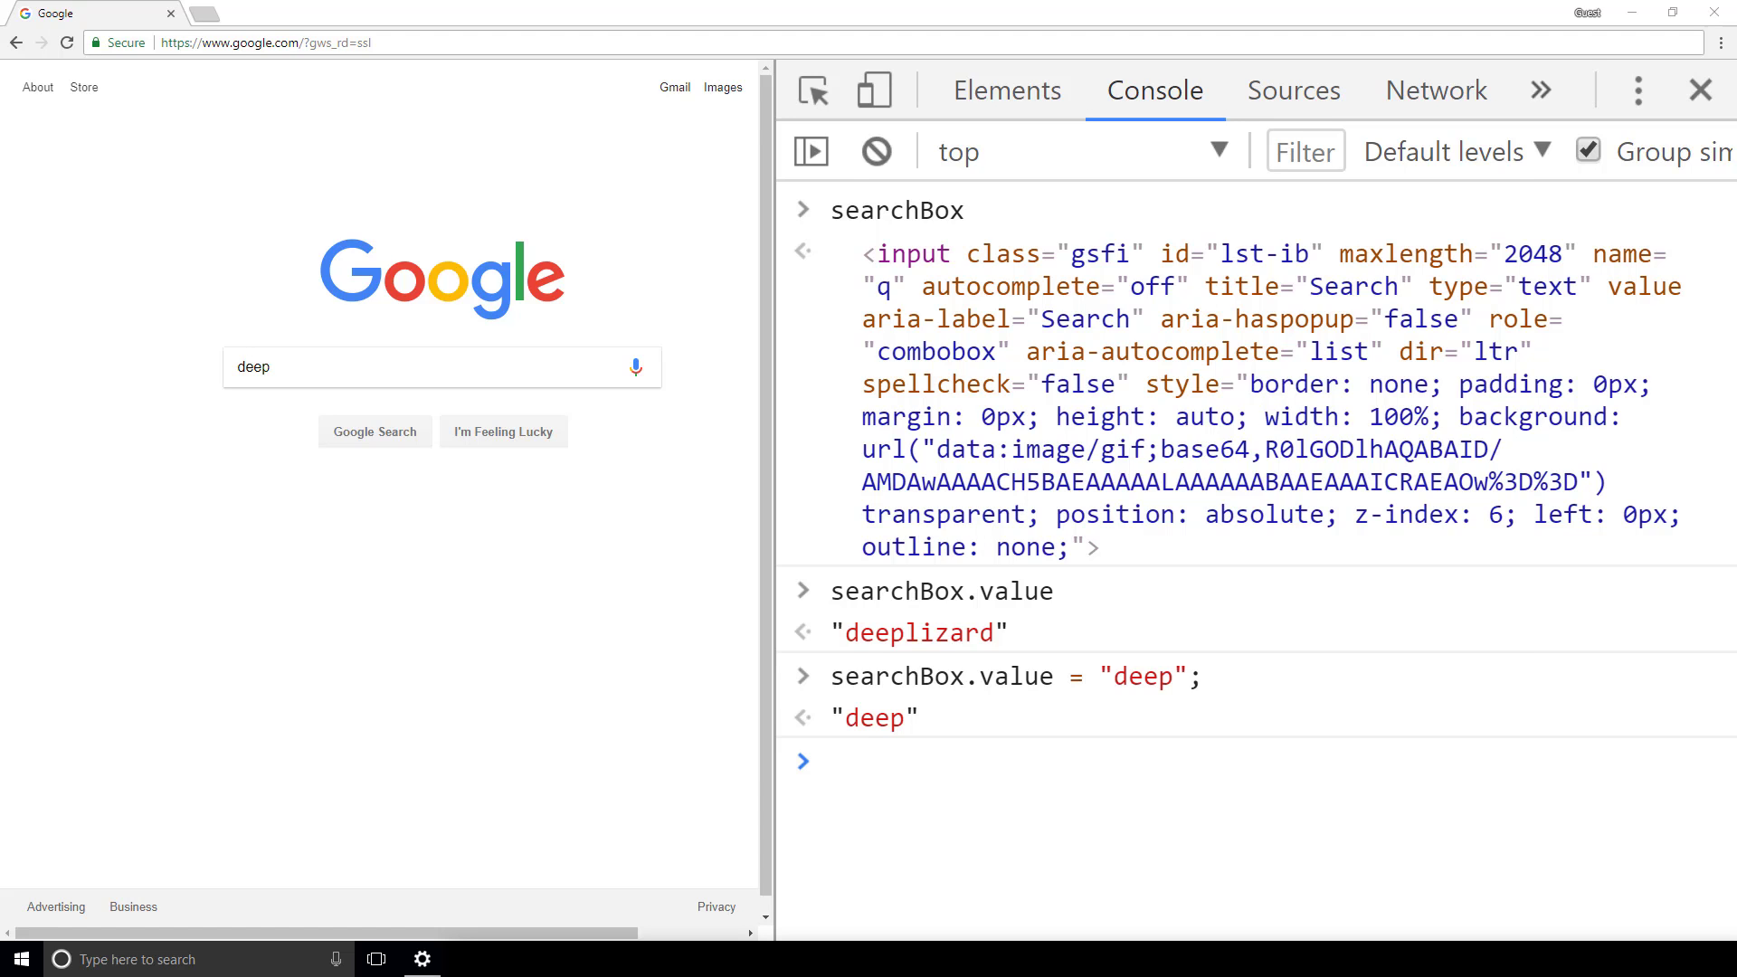
text(searchBox)
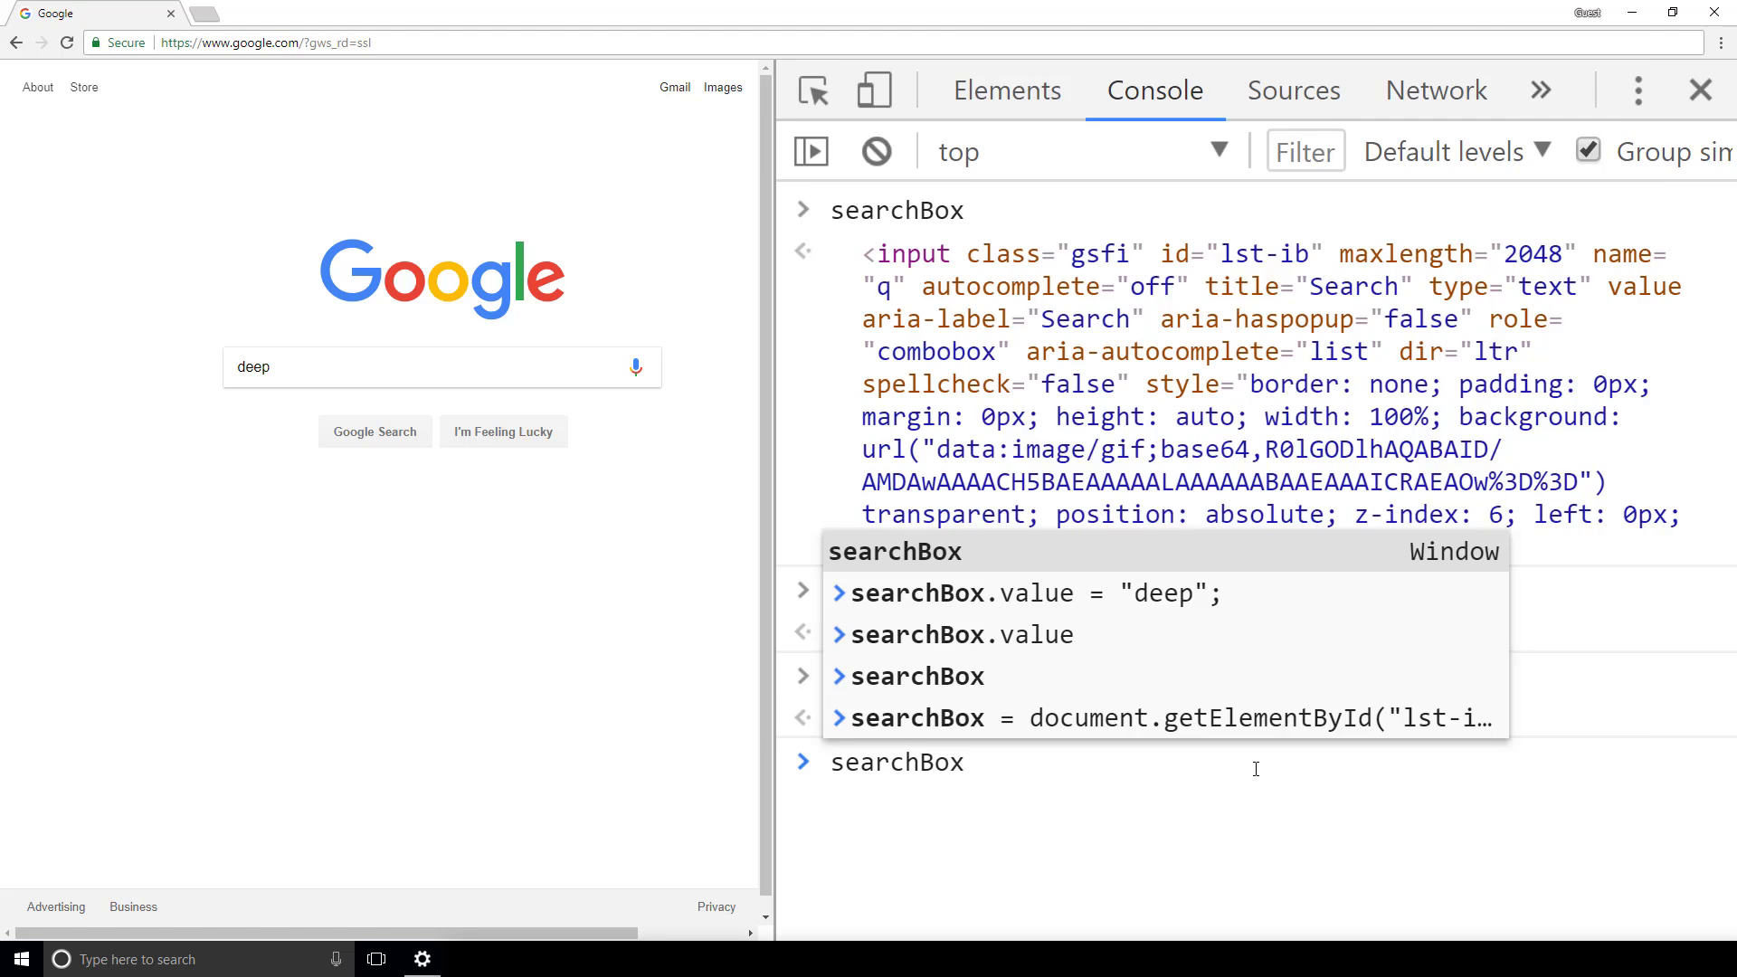
text(.maxLength)
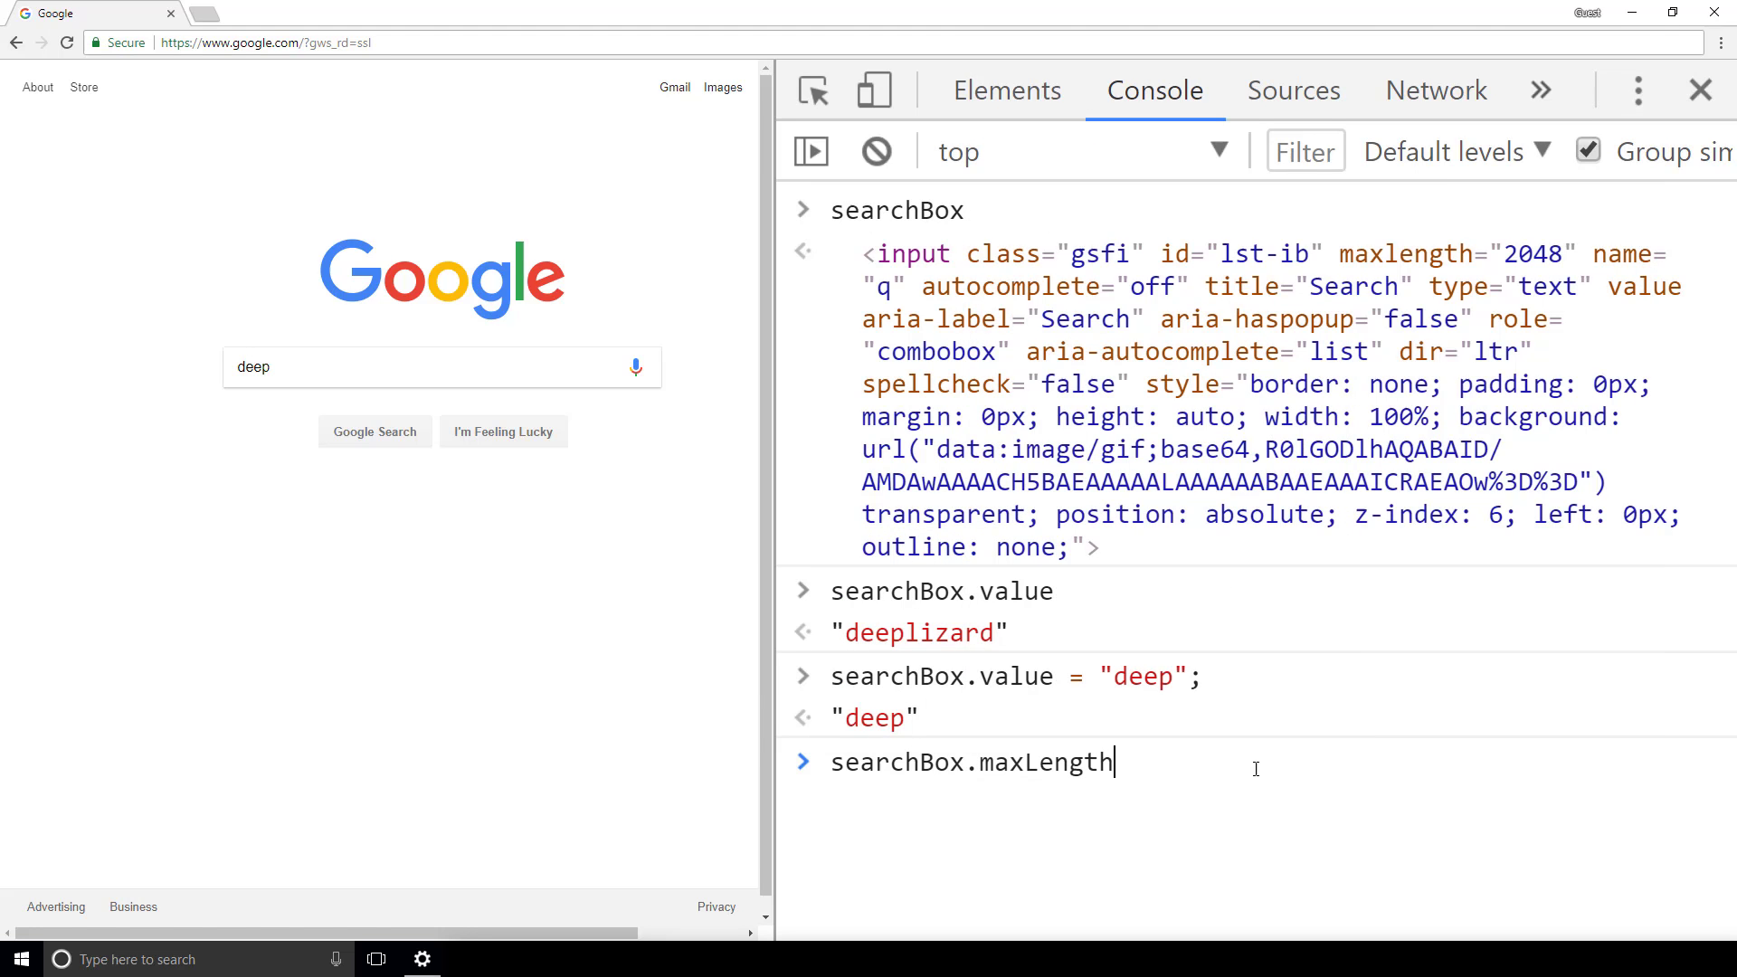
- Check searchBox.maxLength (2048), then set it to 4
key(Return)
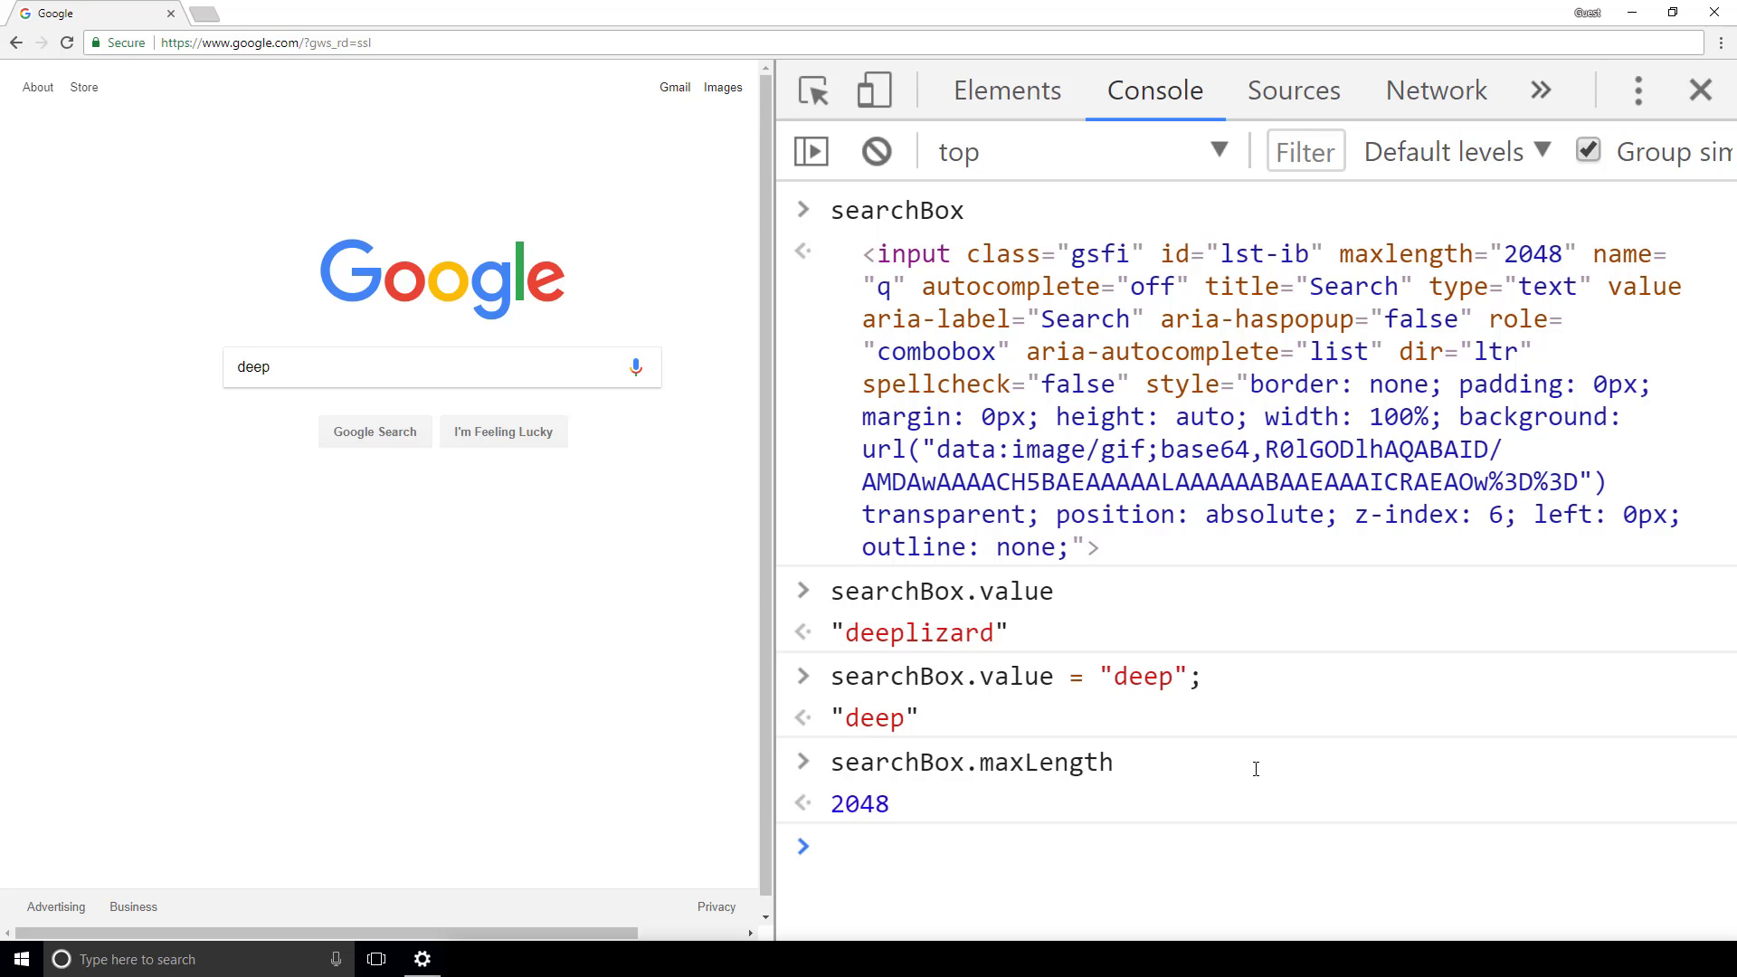
key(Up)
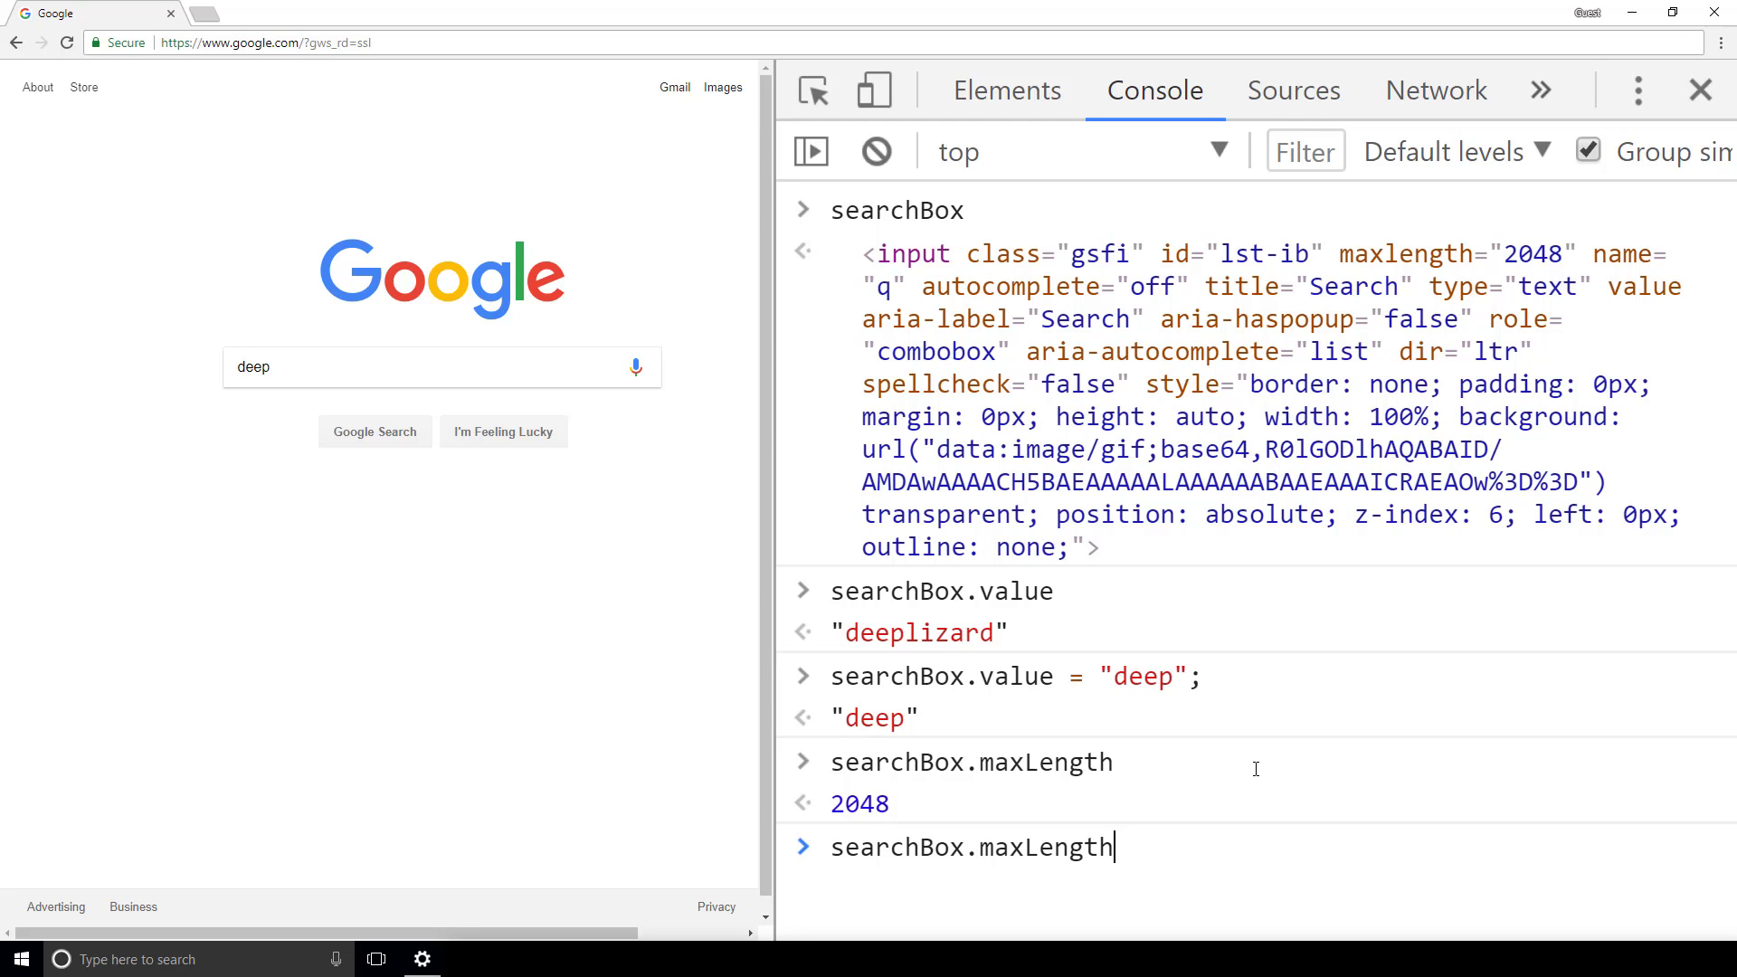
text(= )
text(4;)
key(Return)
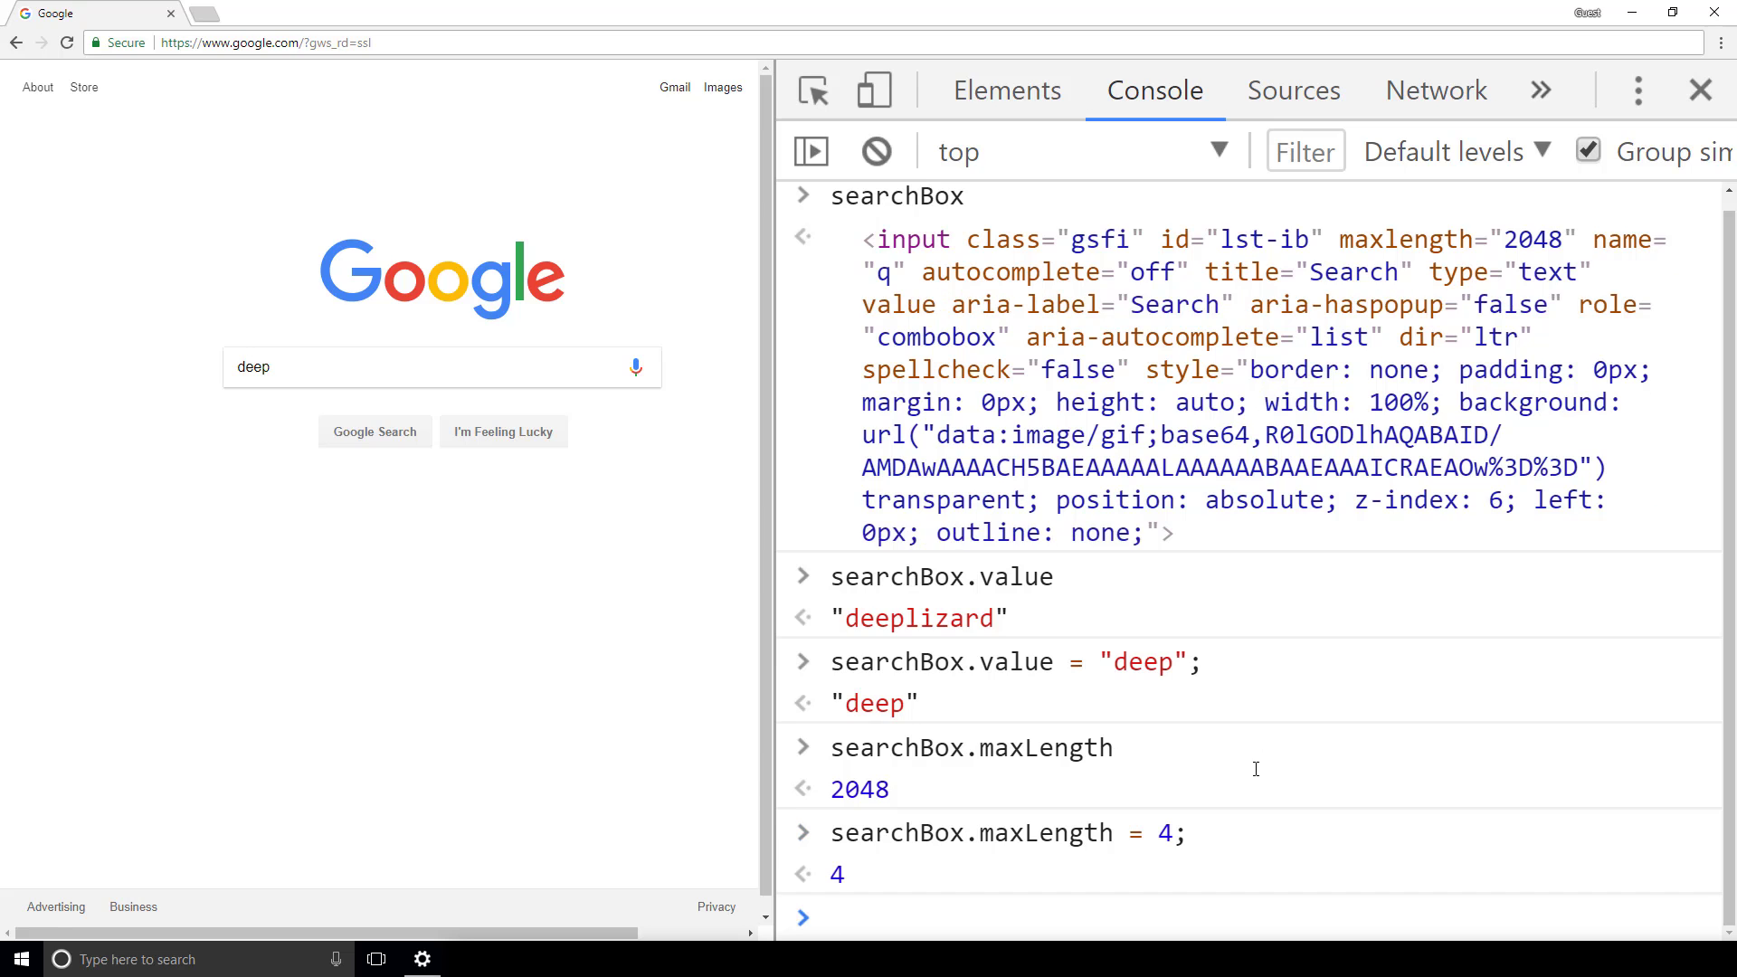